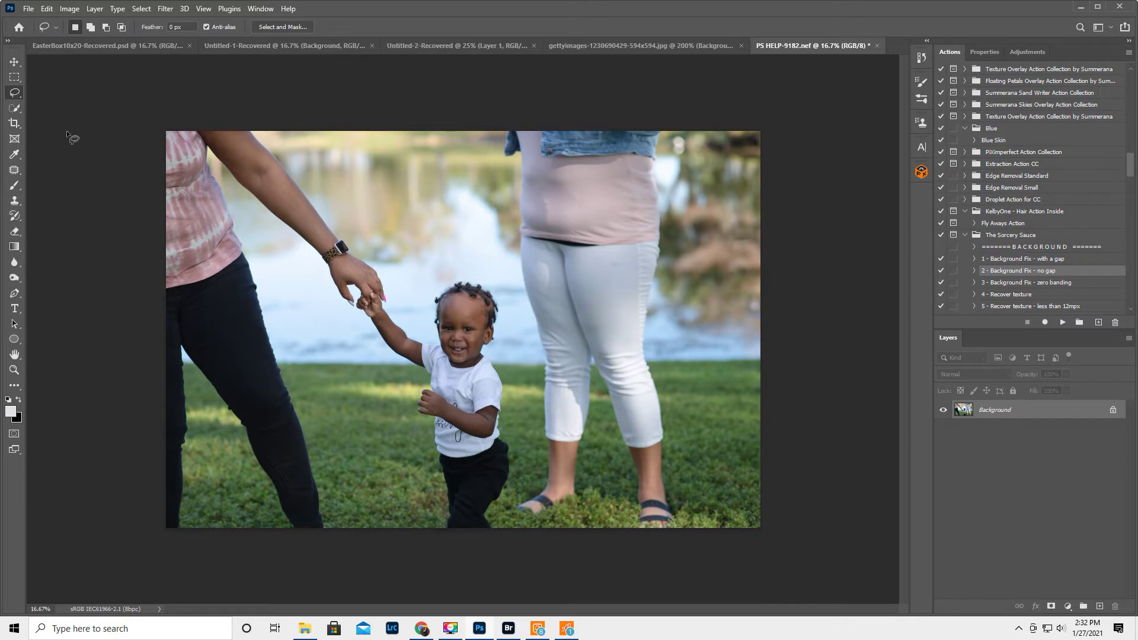
Pick the Quick Selection tool group to reveal Object Selection, Quick Selection and Magic Wand
{"action": "left_click", "coordinate": [15, 109]}
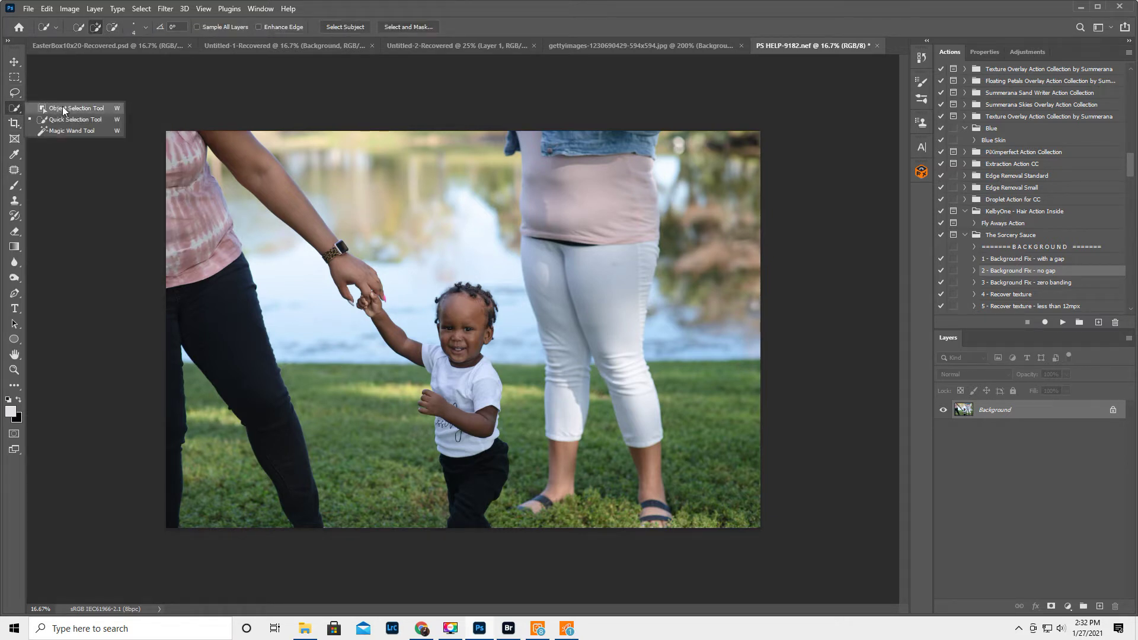
Select the right-hand woman with Object Selection, then add her sandal using Quick Selection
{"action": "left_click", "coordinate": [62, 108]}
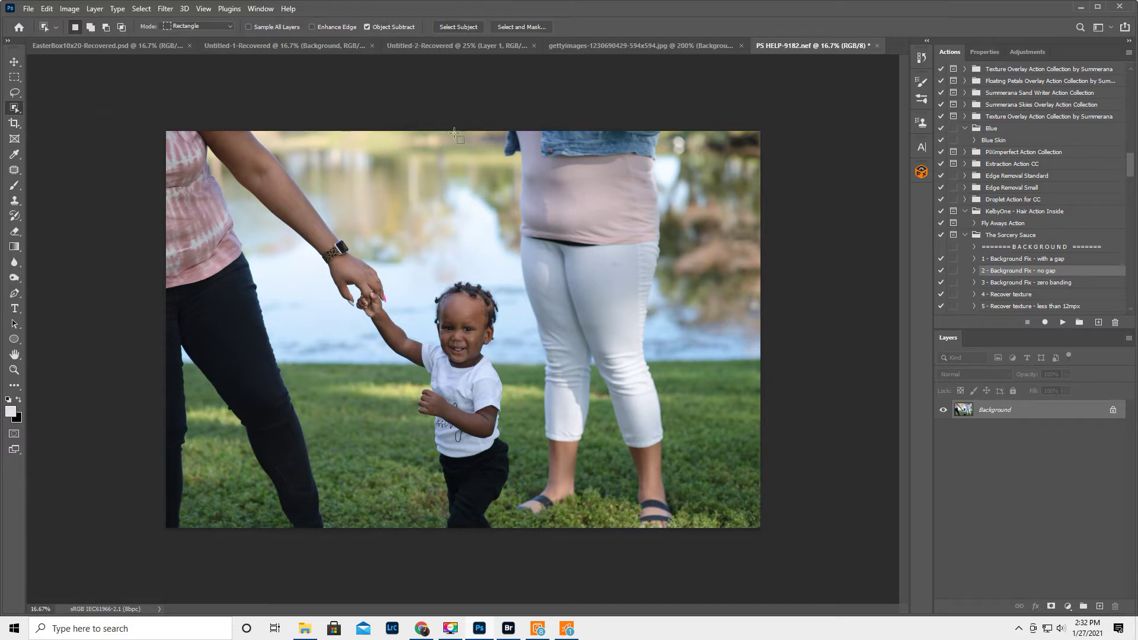
{"action": "left_click_drag", "start_coordinate": [502, 130], "coordinate": [696, 542]}
{"action": "right_click", "coordinate": [13, 108]}
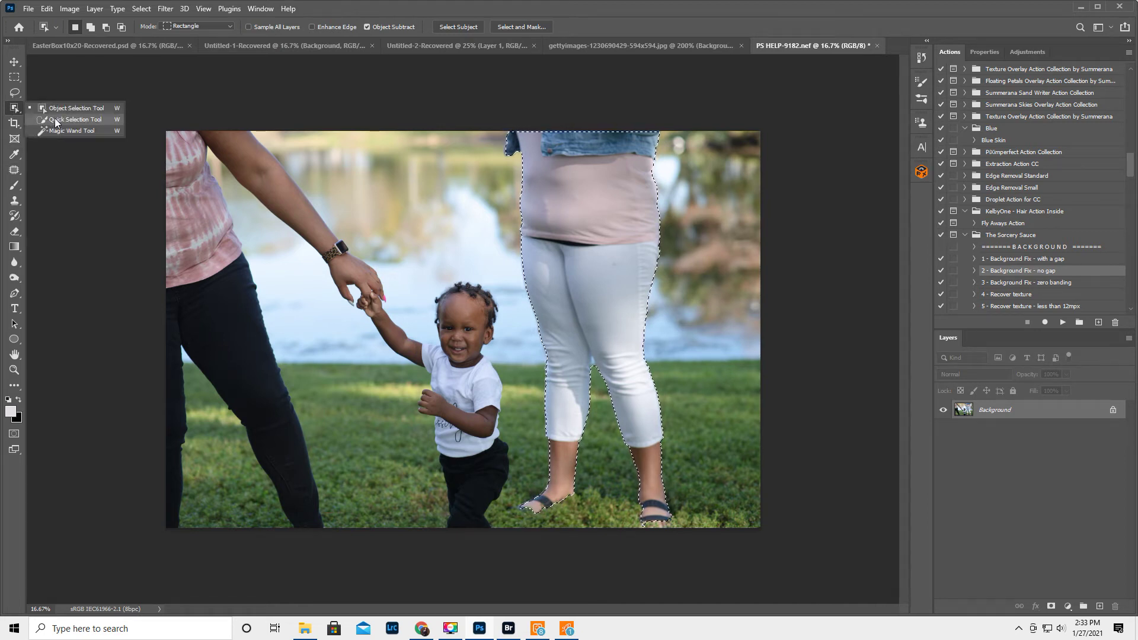
{"action": "left_click", "coordinate": [54, 120]}
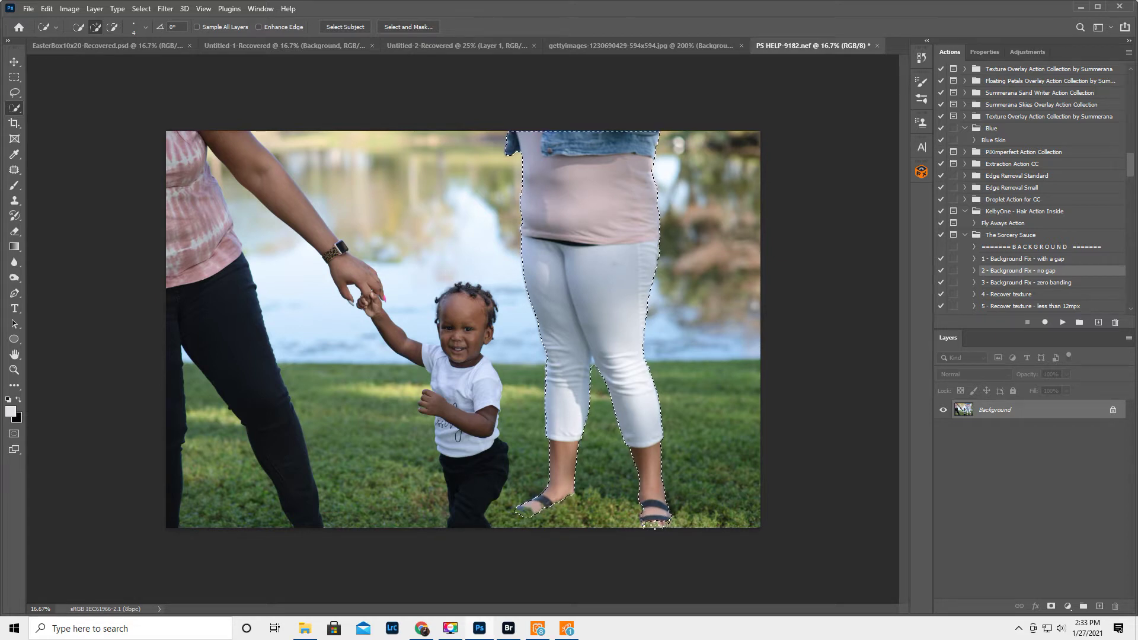
{"action": "mouse_move", "coordinate": [654, 526]}
{"action": "left_mouse_down"}
{"action": "mouse_move", "coordinate": [672, 523]}
{"action": "mouse_move", "coordinate": [631, 531]}
{"action": "left_mouse_up"}
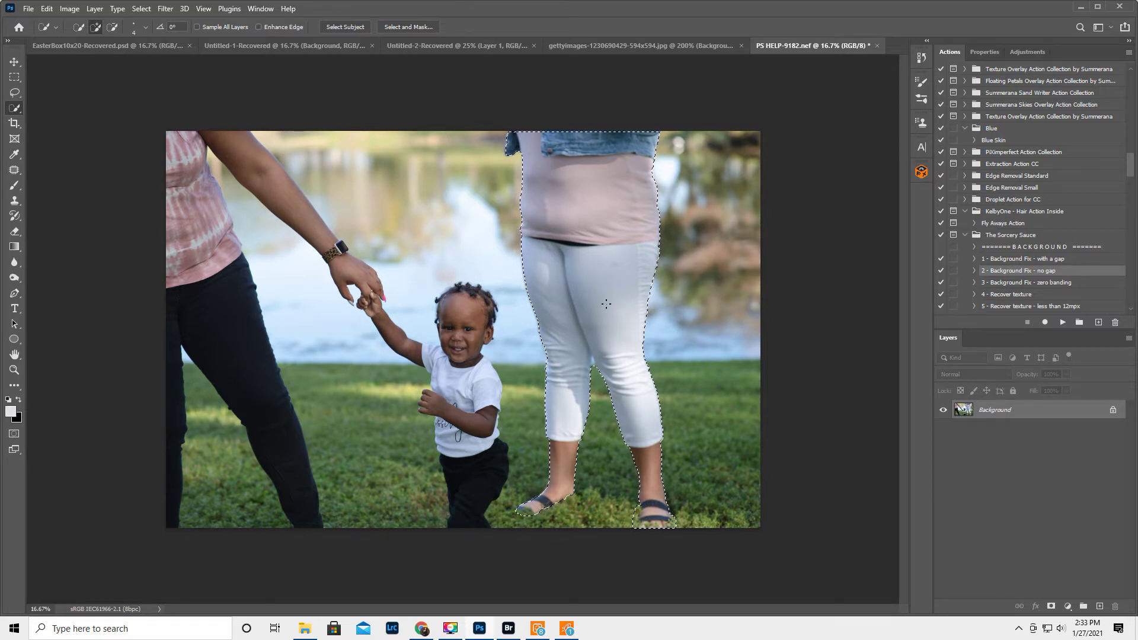
Grow the woman's selection by 7 pixels with Select > Modify > Expand
{"action": "left_click", "coordinate": [143, 10]}
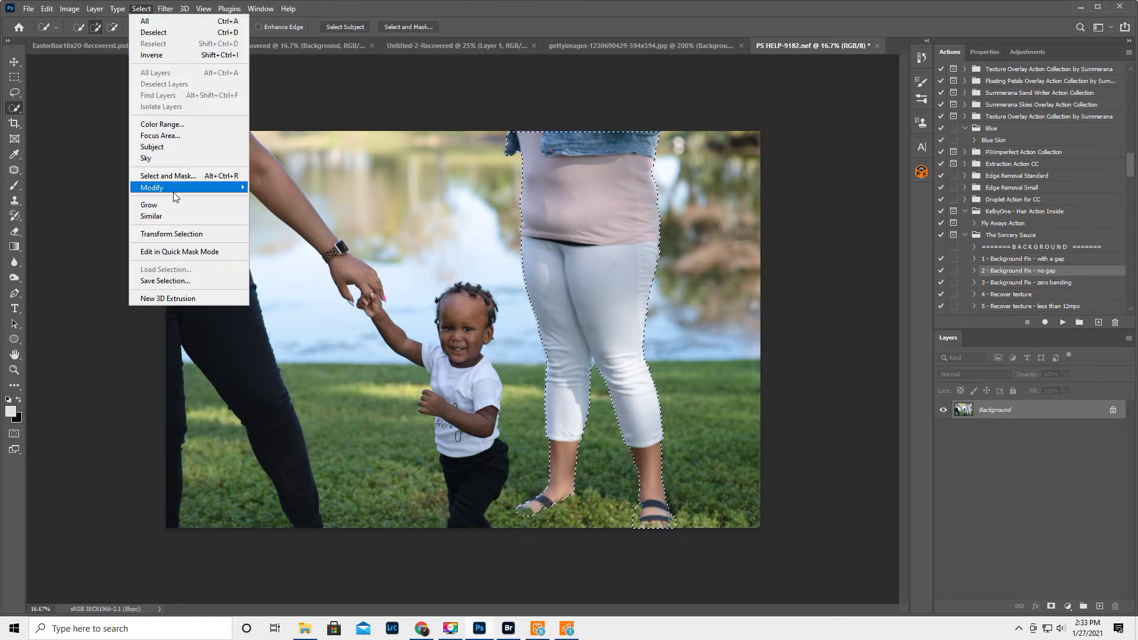
{"action": "mouse_move", "coordinate": [175, 187]}
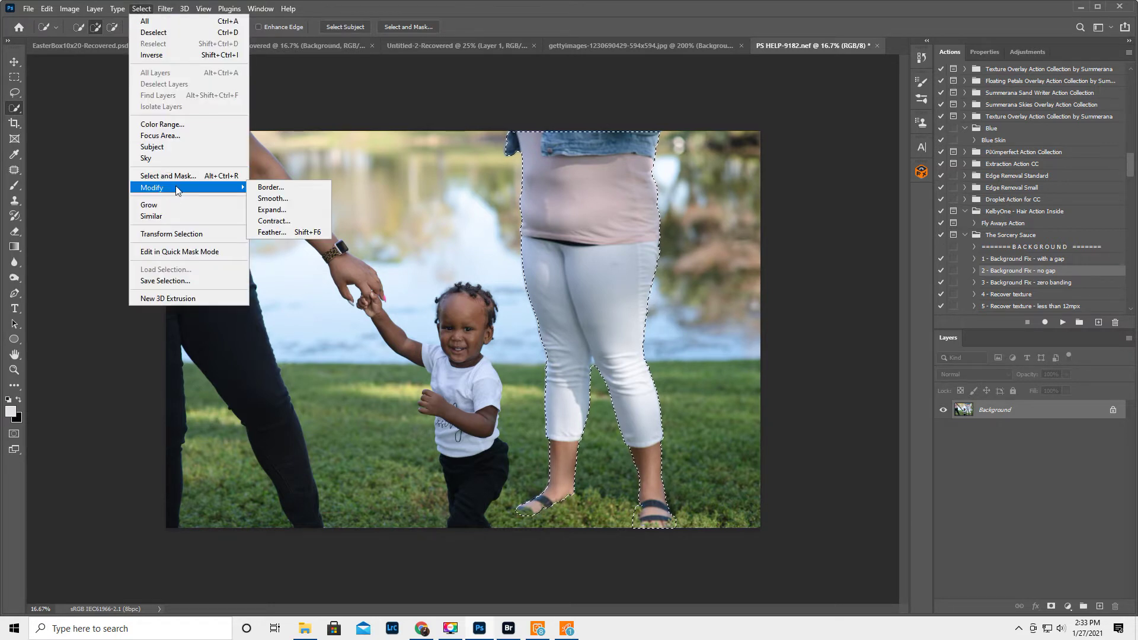
{"action": "left_click", "coordinate": [285, 211]}
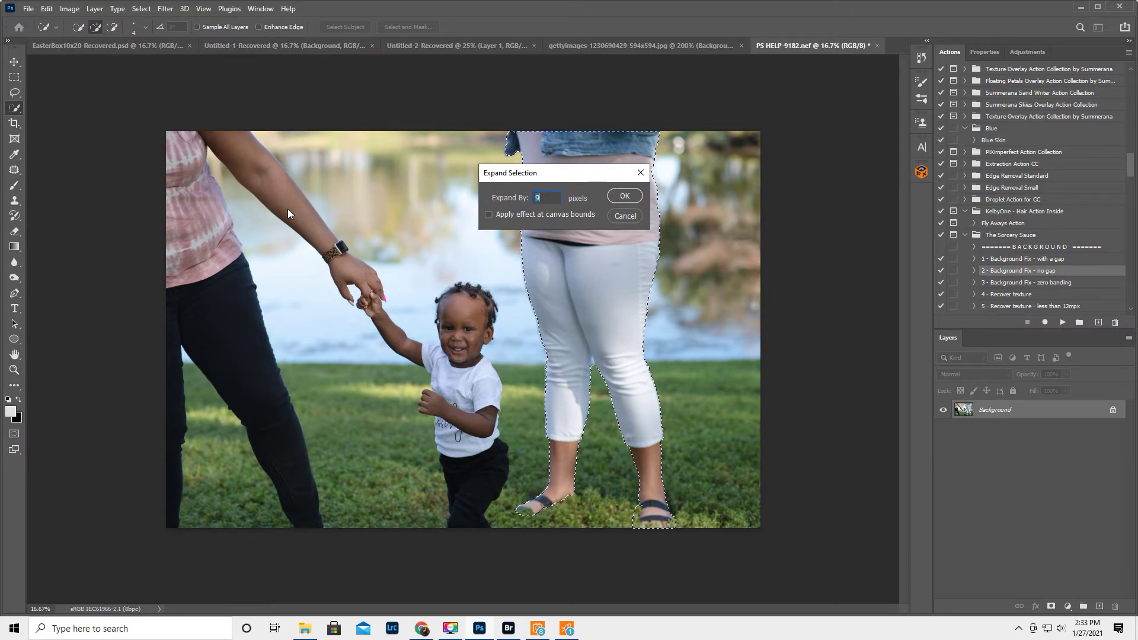
{"action": "type", "text": "7"}
{"action": "left_click", "coordinate": [630, 196]}
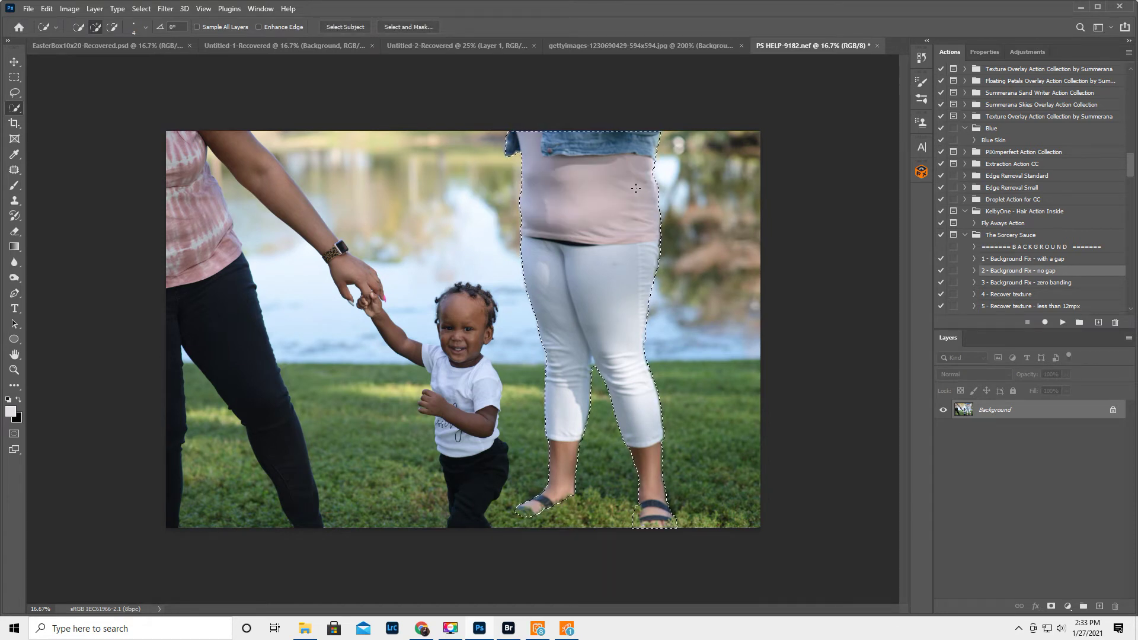
{"action": "left_click", "coordinate": [47, 9]}
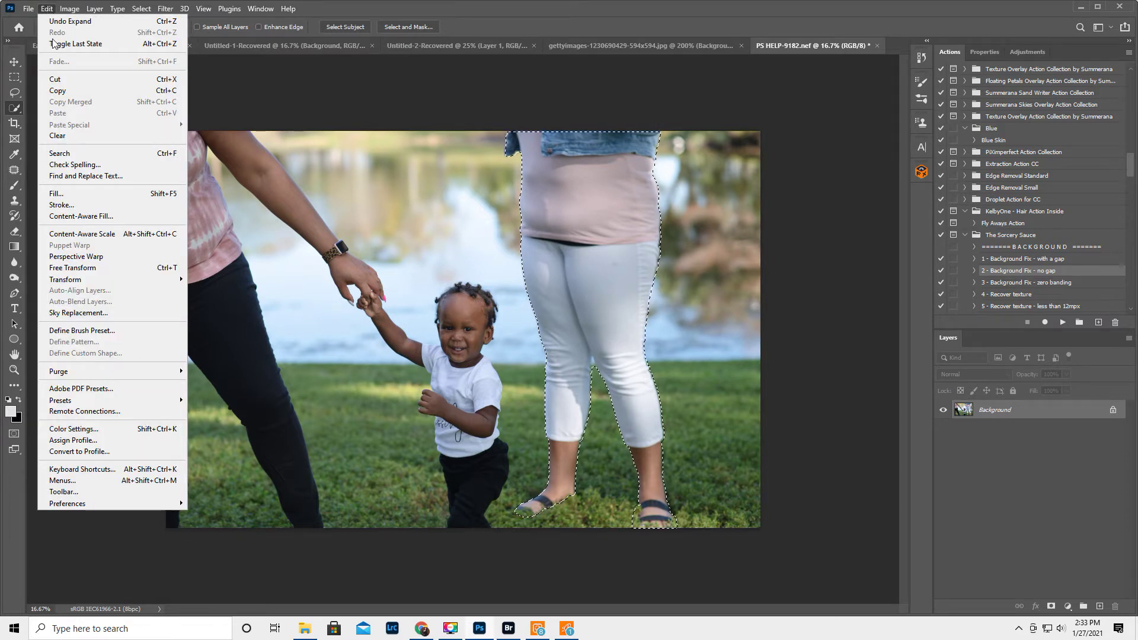
Content-Aware Fill the selection onto a new layer, excluding the child from the sampling area
{"action": "left_click", "coordinate": [97, 217]}
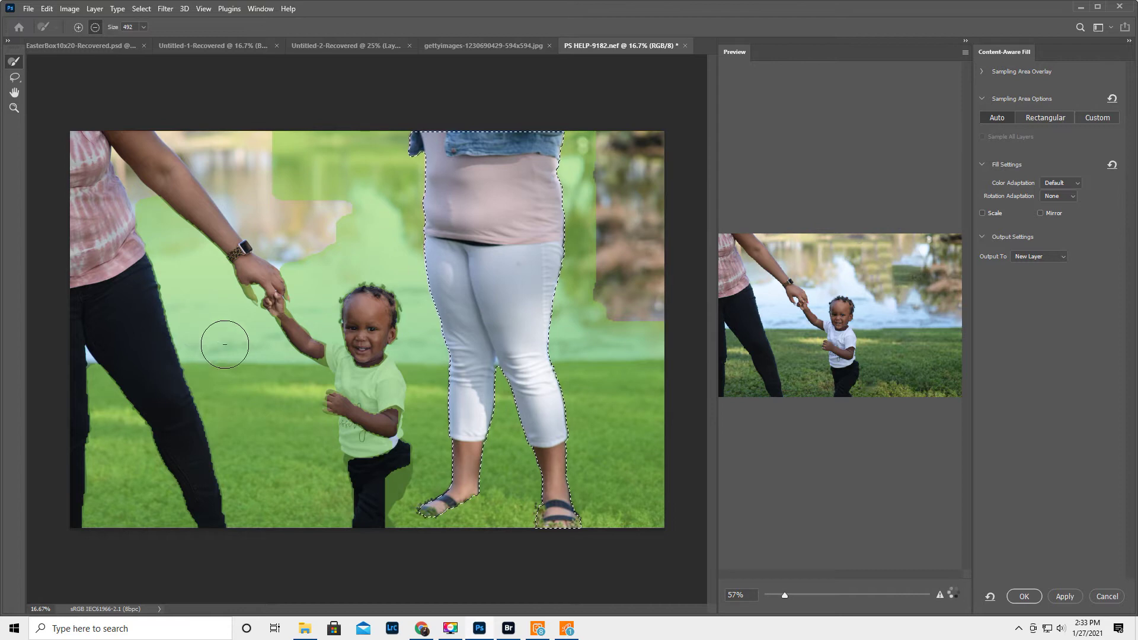
{"action": "mouse_move", "coordinate": [328, 535]}
{"action": "left_mouse_down"}
{"action": "mouse_move", "coordinate": [375, 529]}
{"action": "mouse_move", "coordinate": [377, 490]}
{"action": "mouse_move", "coordinate": [394, 475]}
{"action": "mouse_move", "coordinate": [396, 459]}
{"action": "mouse_move", "coordinate": [370, 439]}
{"action": "mouse_move", "coordinate": [364, 461]}
{"action": "mouse_move", "coordinate": [335, 381]}
{"action": "mouse_move", "coordinate": [351, 304]}
{"action": "mouse_move", "coordinate": [387, 307]}
{"action": "mouse_move", "coordinate": [384, 456]}
{"action": "mouse_move", "coordinate": [267, 284]}
{"action": "mouse_move", "coordinate": [117, 129]}
{"action": "mouse_move", "coordinate": [112, 196]}
{"action": "mouse_move", "coordinate": [162, 308]}
{"action": "mouse_move", "coordinate": [210, 549]}
{"action": "mouse_move", "coordinate": [147, 398]}
{"action": "mouse_move", "coordinate": [112, 339]}
{"action": "mouse_move", "coordinate": [88, 334]}
{"action": "mouse_move", "coordinate": [63, 554]}
{"action": "left_mouse_up"}
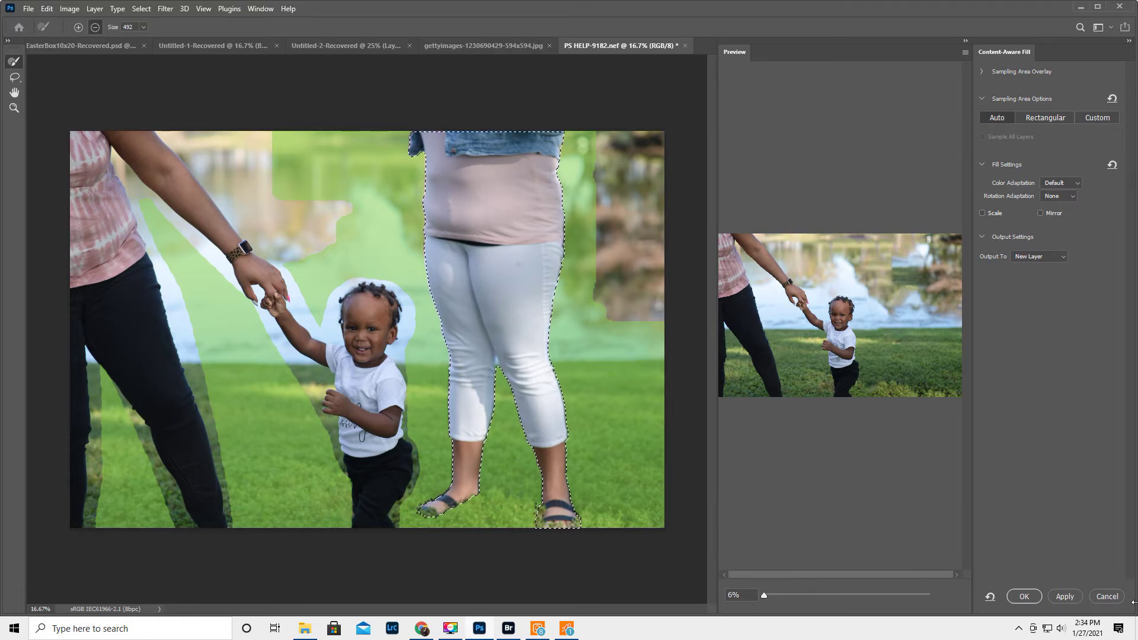
{"action": "left_click", "coordinate": [1022, 596]}
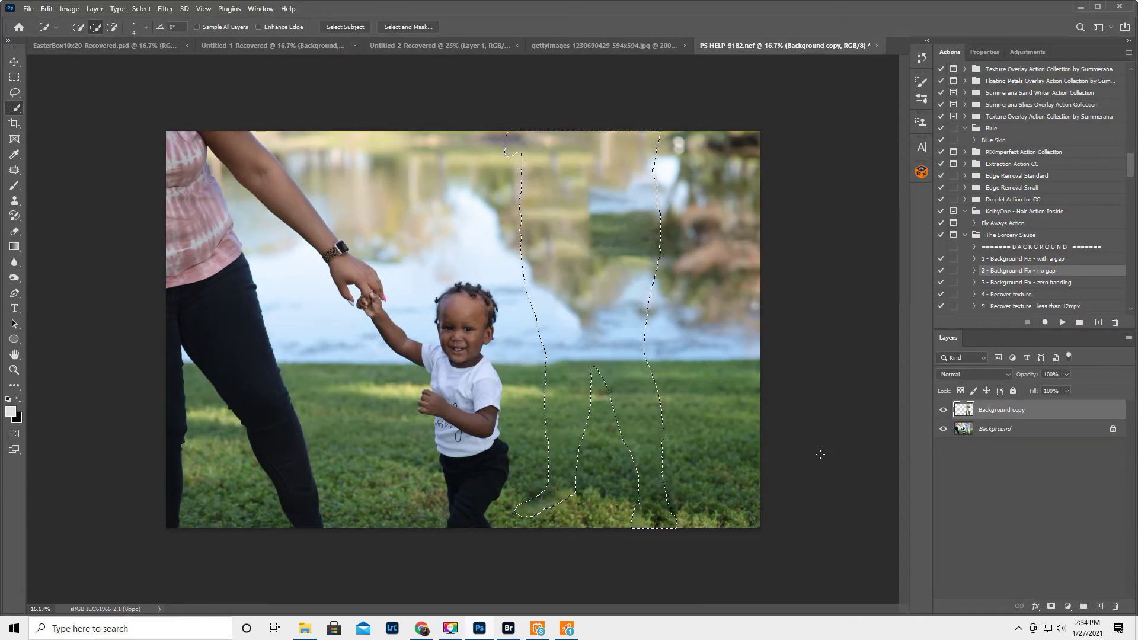
Deselect with Ctrl+D and flatten the filled layer into the Background
{"action": "left_click", "coordinate": [1045, 430]}
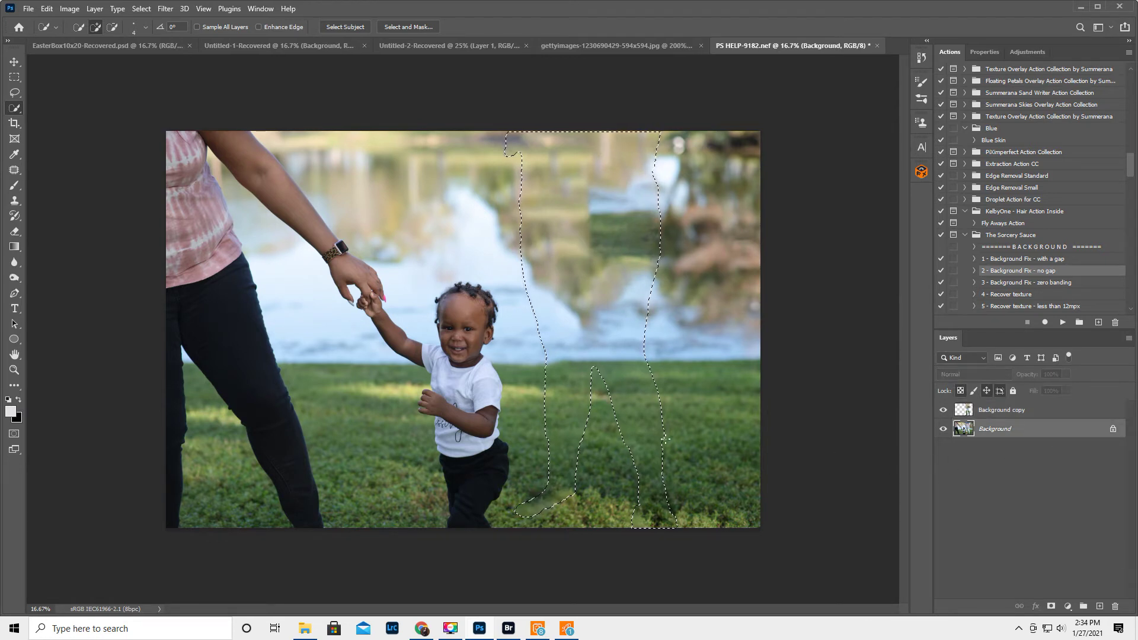
{"action": "key", "text": "ctrl+d"}
{"action": "left_click", "coordinate": [1128, 338]}
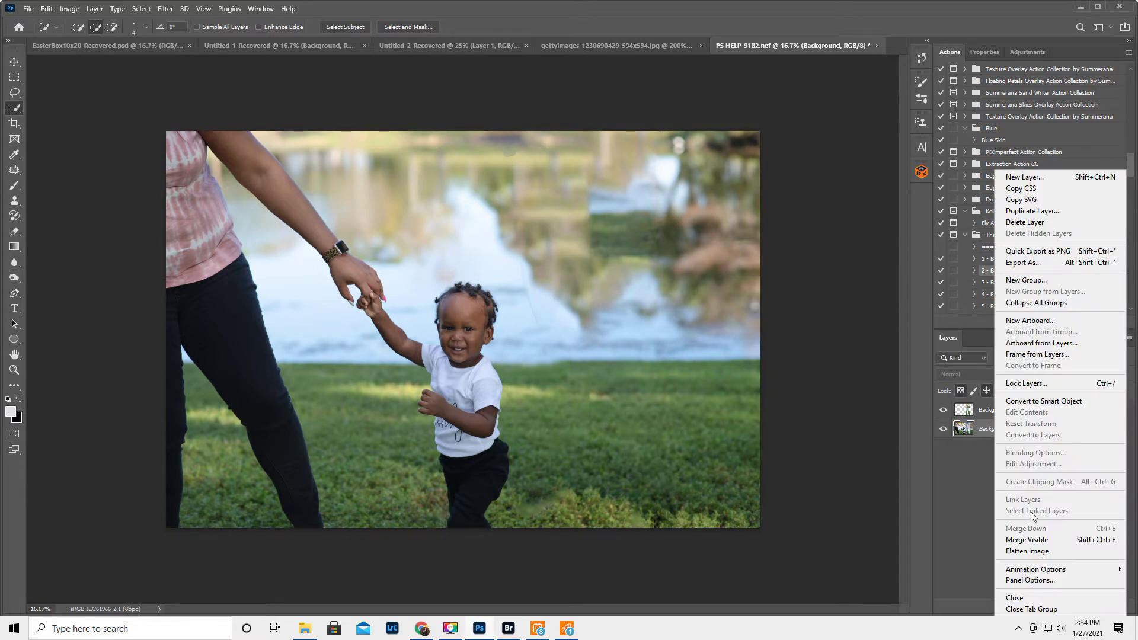
{"action": "left_click", "coordinate": [1027, 551]}
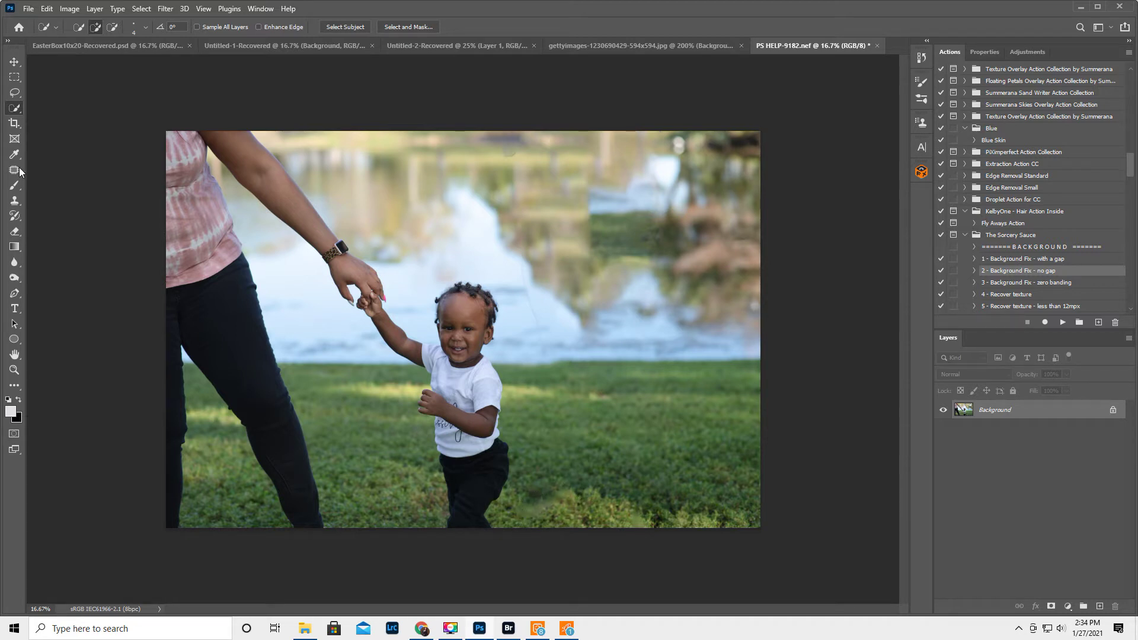
{"action": "left_click", "coordinate": [14, 93]}
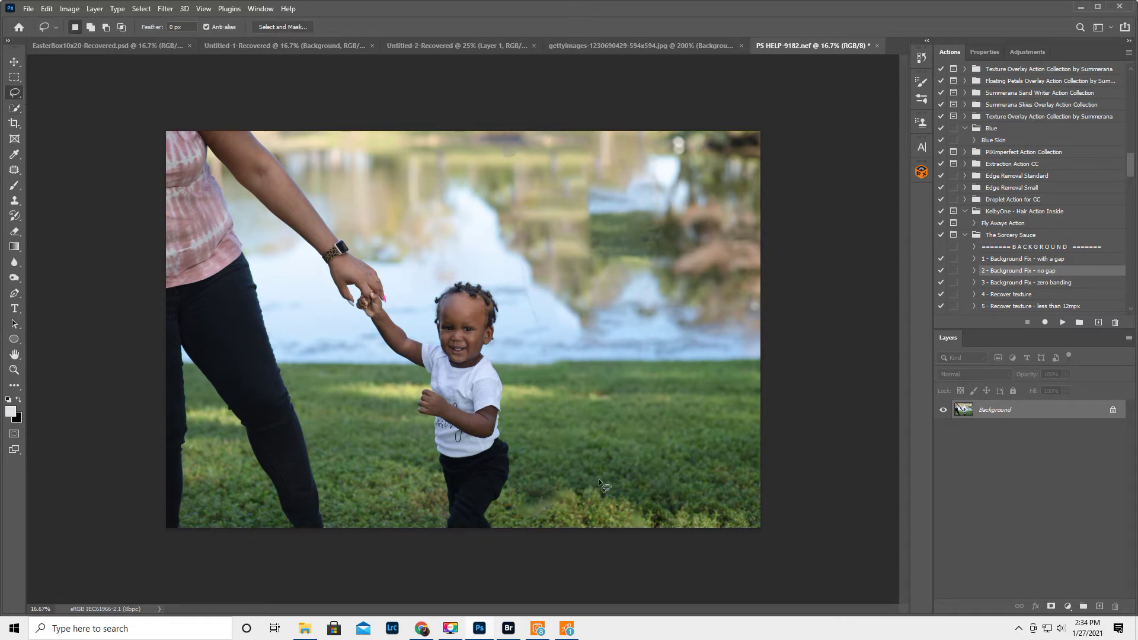
Lasso a grass patch near the bottom right and copy it to a new layer
{"action": "mouse_move", "coordinate": [588, 478]}
{"action": "left_mouse_down"}
{"action": "mouse_move", "coordinate": [593, 499]}
{"action": "mouse_move", "coordinate": [658, 534]}
{"action": "left_mouse_up"}
{"action": "left_click_drag", "start_coordinate": [630, 486], "coordinate": [589, 482]}
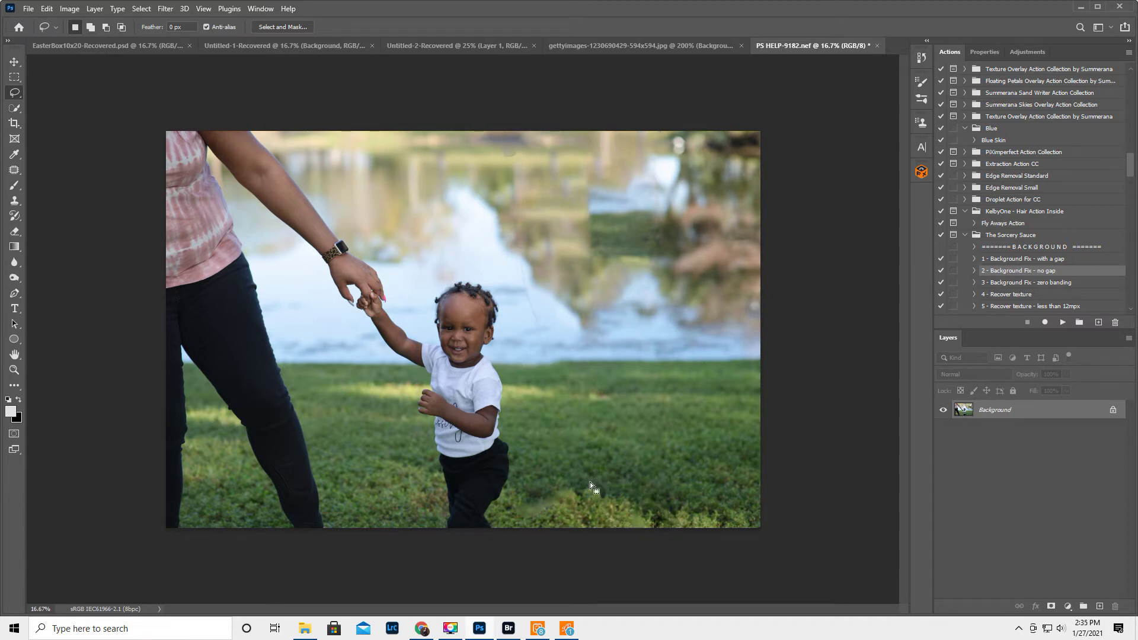
{"action": "right_click", "coordinate": [630, 503]}
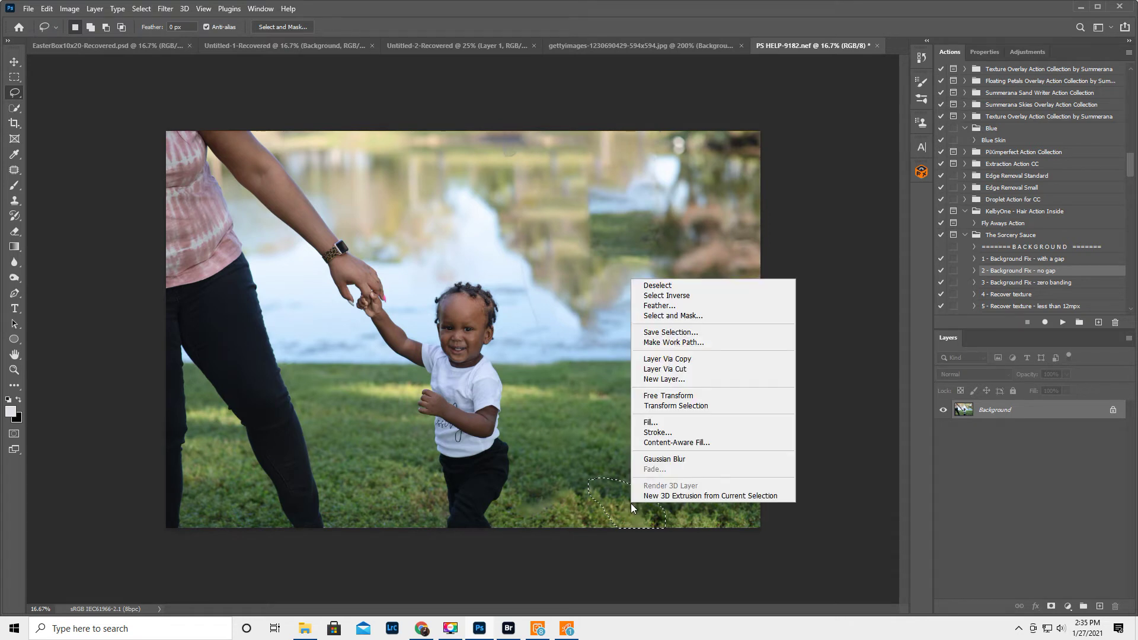
{"action": "left_click", "coordinate": [675, 359]}
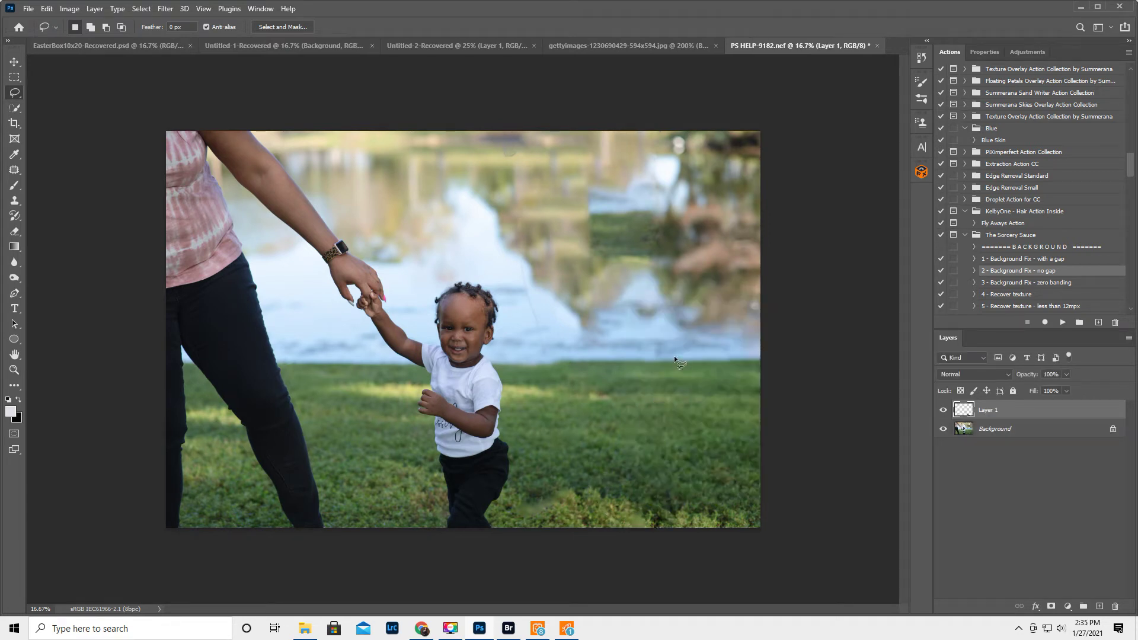
Flip the grass patch horizontally, move it beside the child's feet, and add a black mask
{"action": "left_click", "coordinate": [46, 8]}
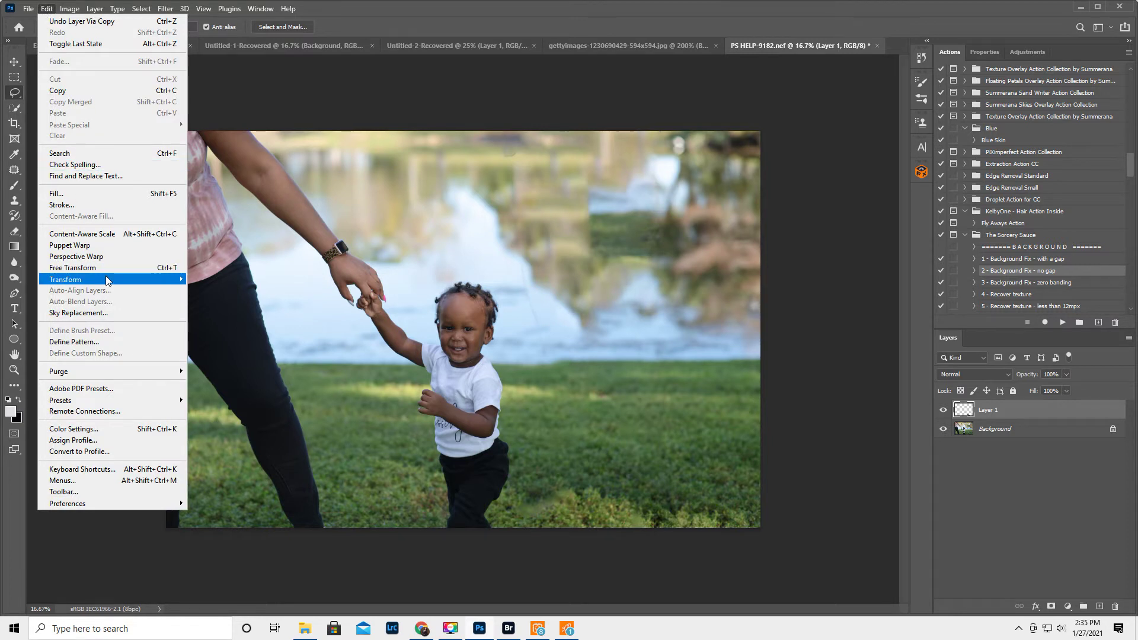
{"action": "mouse_move", "coordinate": [107, 280]}
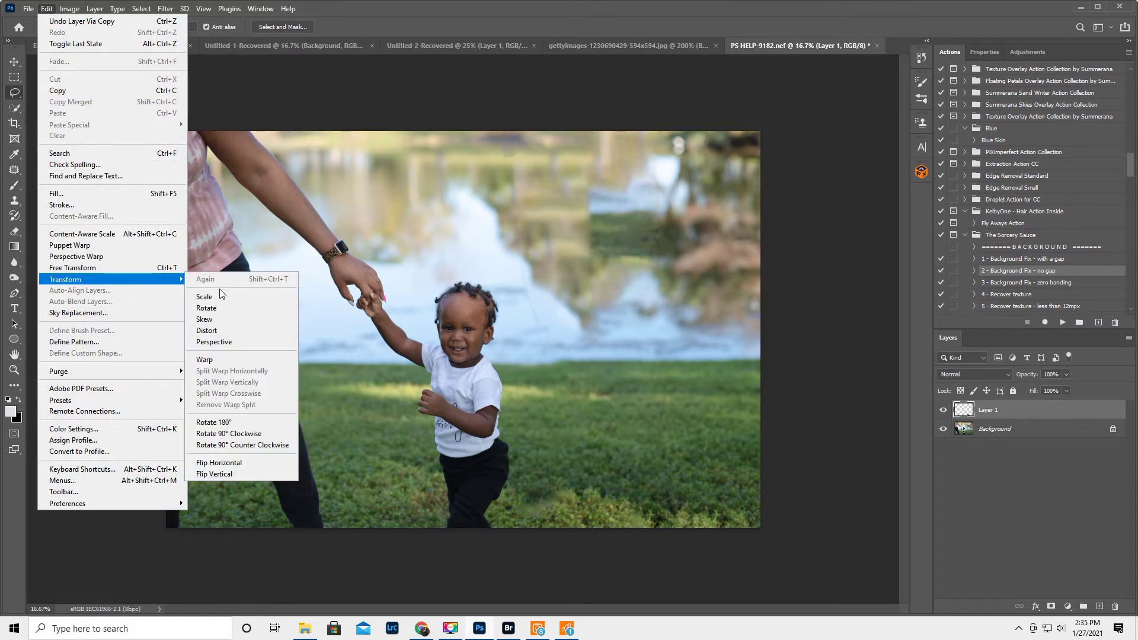
{"action": "left_click", "coordinate": [265, 460]}
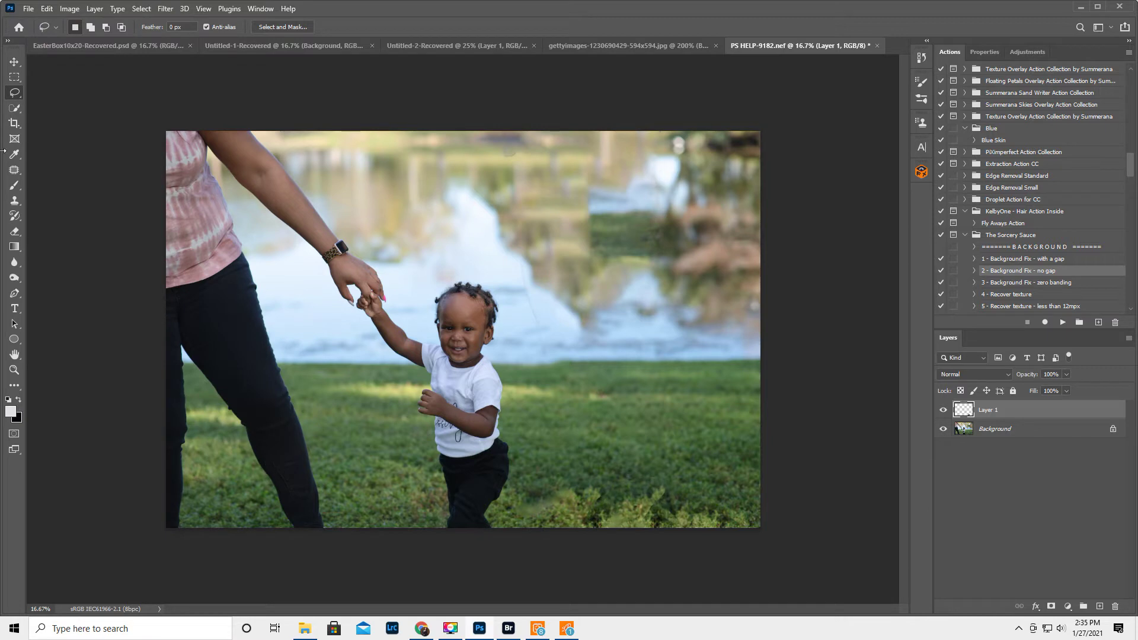
{"action": "left_click", "coordinate": [14, 63]}
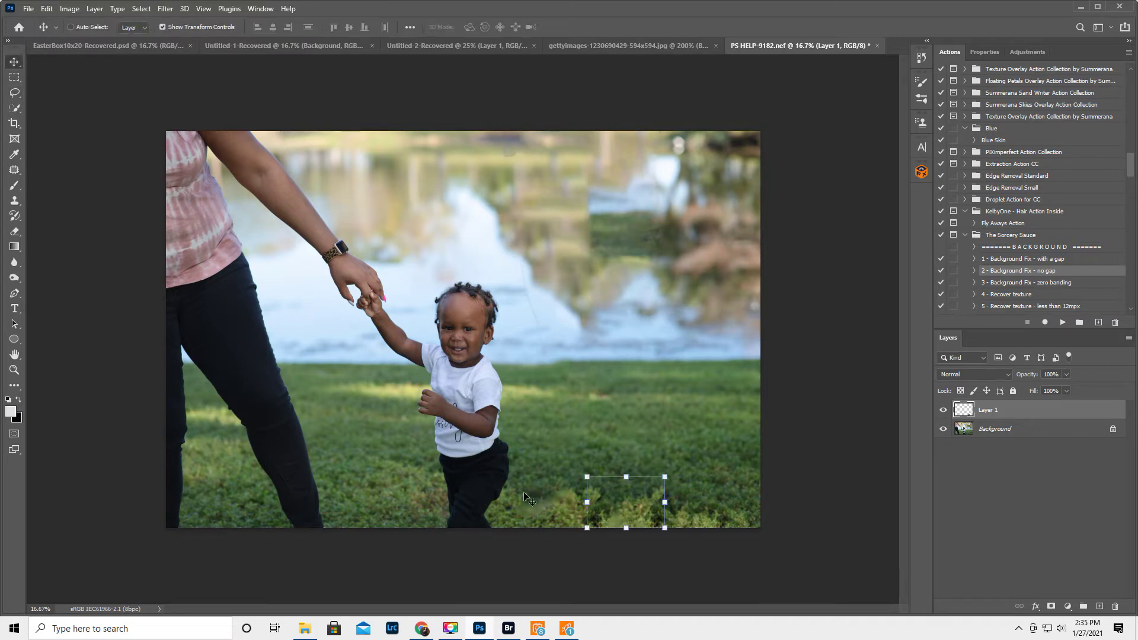
{"action": "left_click_drag", "start_coordinate": [604, 503], "coordinate": [505, 509]}
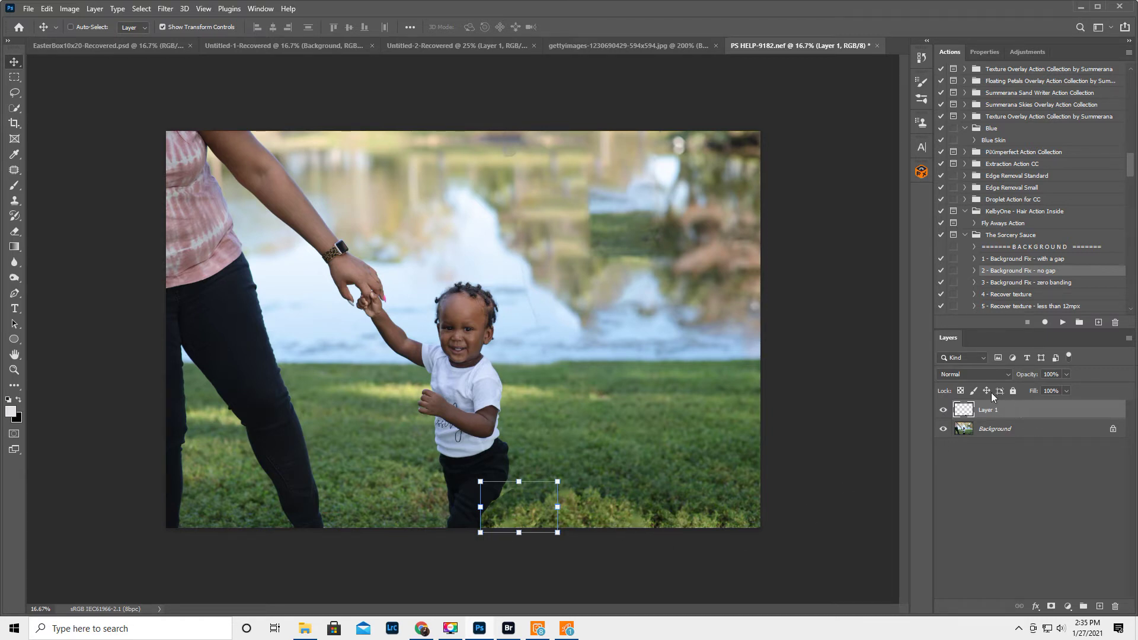
{"action": "left_click", "coordinate": [943, 409]}
{"action": "left_click", "coordinate": [943, 409]}
{"action": "left_click", "coordinate": [943, 410]}
{"action": "left_click", "coordinate": [943, 409]}
{"action": "left_click", "coordinate": [1050, 607], "text": "alt"}
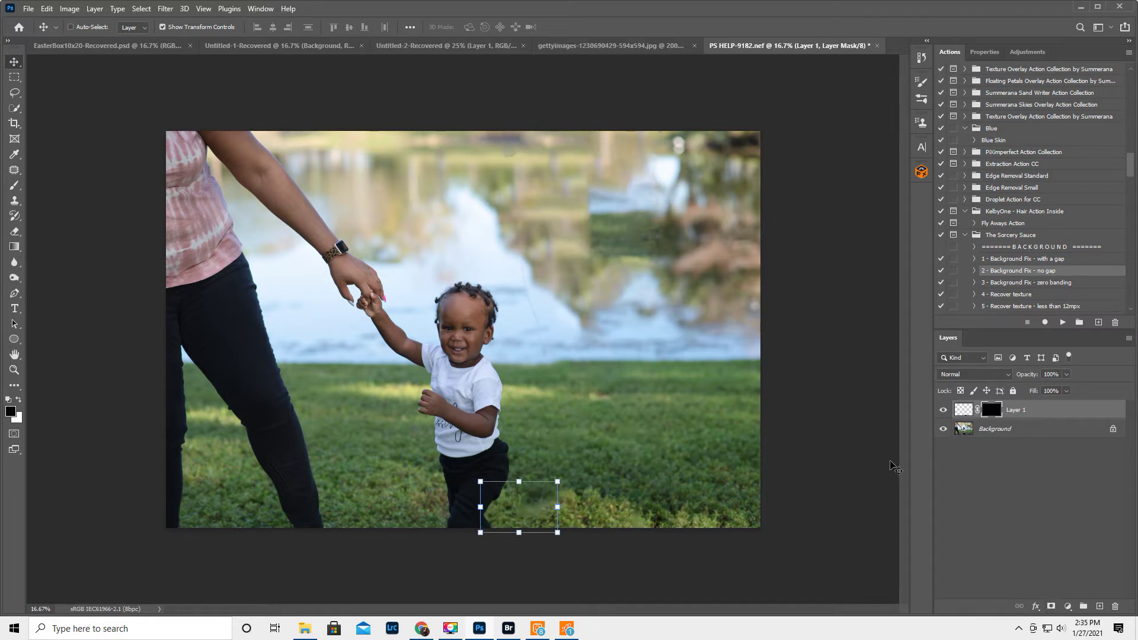
Paint Layer 1's mask with a smaller 100%-opacity brush, switching between white and black
{"action": "left_click", "coordinate": [14, 186]}
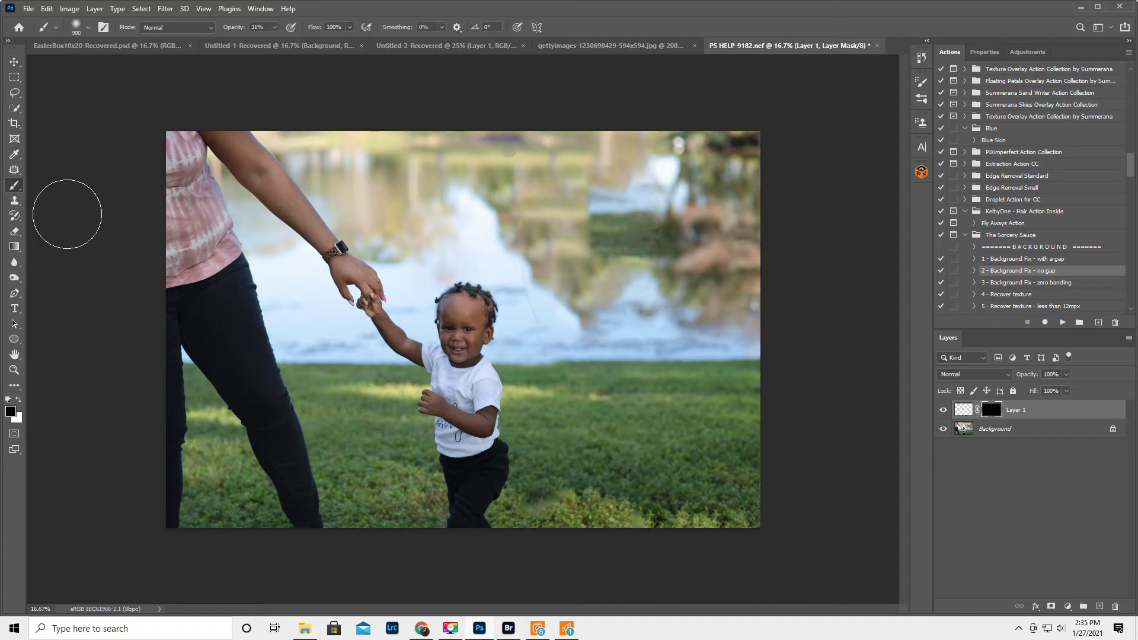
{"action": "key", "text": "x"}
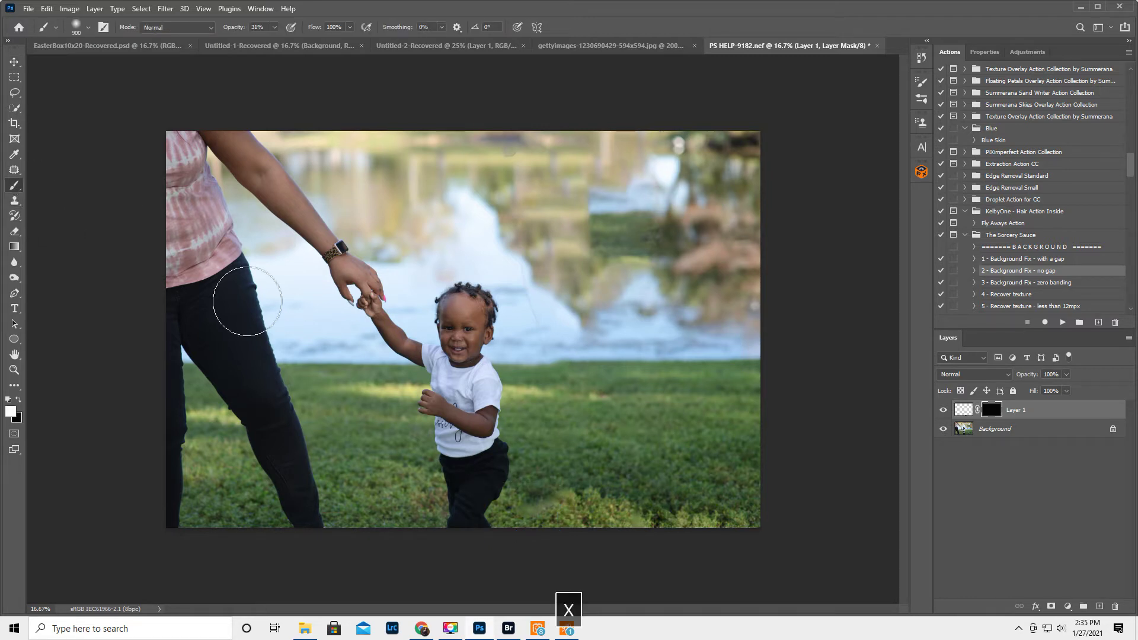
{"action": "key", "text": "bracketleft"}
{"action": "key", "text": "bracketleft"}
{"action": "key", "text": "bracketleft"}
{"action": "key", "text": "bracketleft"}
{"action": "key", "text": "bracketleft"}
{"action": "key", "text": "bracketleft"}
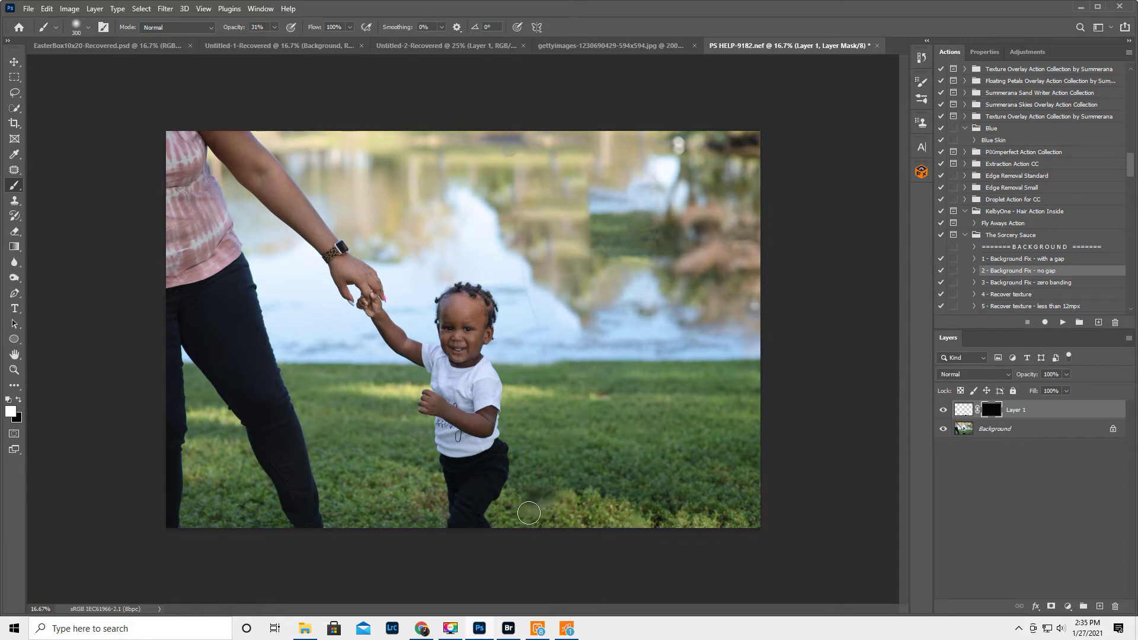
{"action": "key", "text": "bracketleft"}
{"action": "key", "text": "0"}
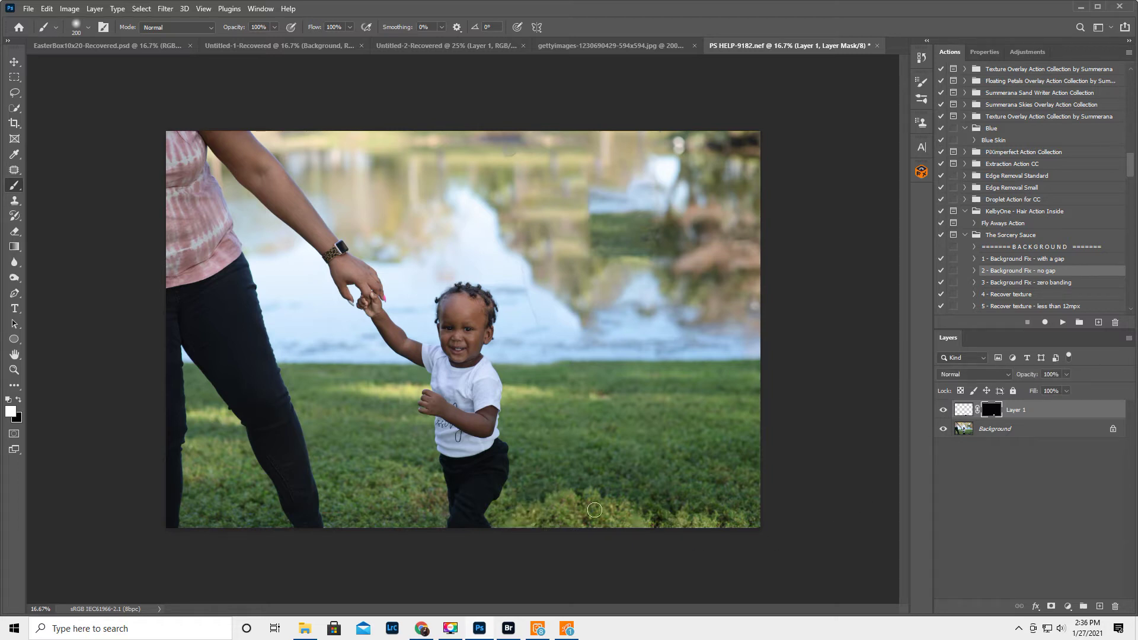
{"action": "key", "text": "x"}
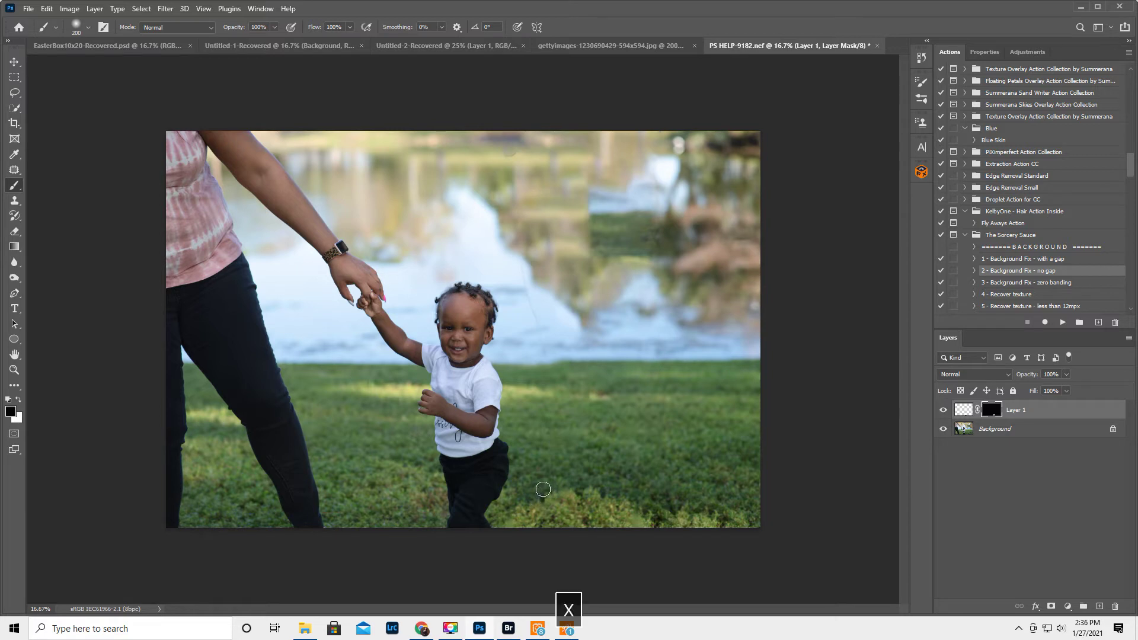
{"action": "key", "text": "x"}
{"action": "key", "text": "x"}
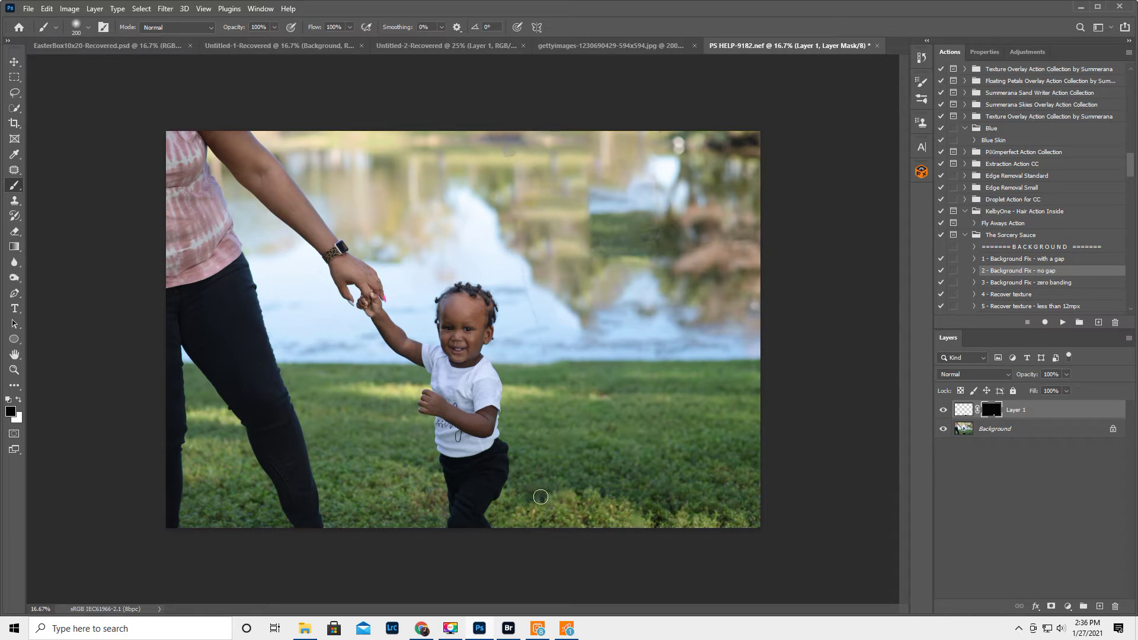
{"action": "key", "text": "x"}
{"action": "left_click", "coordinate": [1128, 337]}
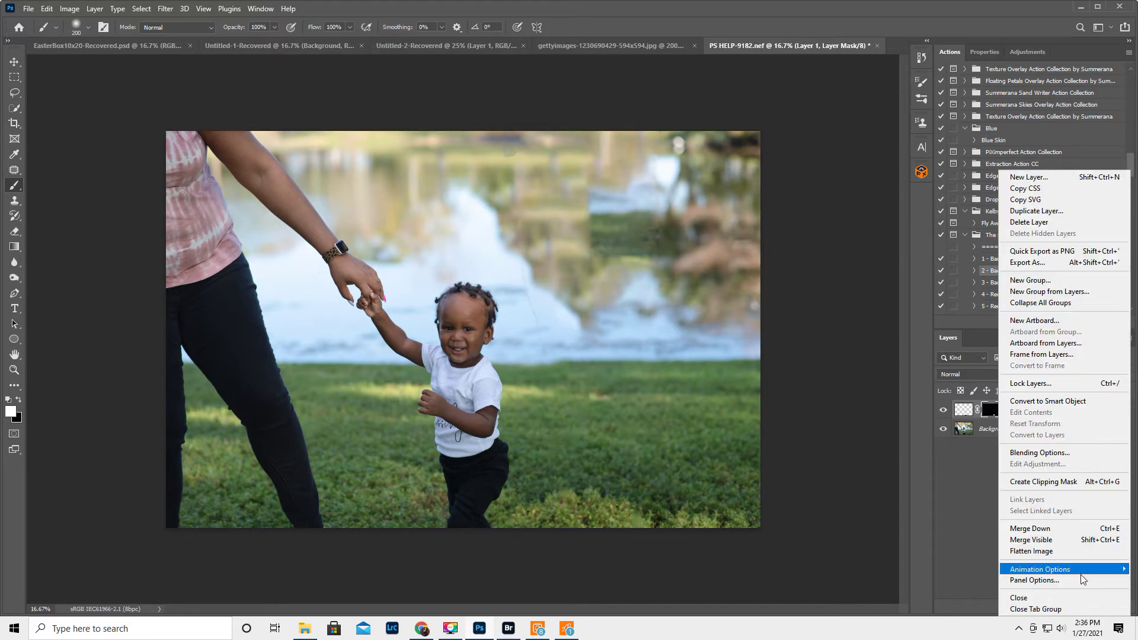
Flatten the image, duplicate the background, and set the Clone Stamp brush to 175
{"action": "left_click", "coordinate": [1070, 552]}
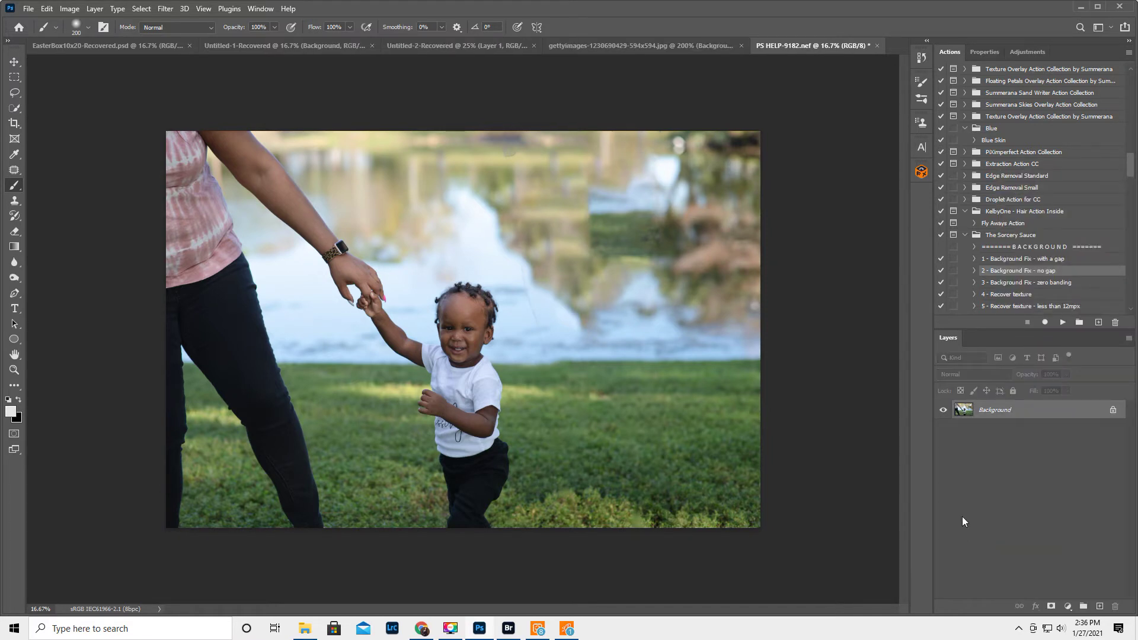
{"action": "left_click", "coordinate": [15, 200]}
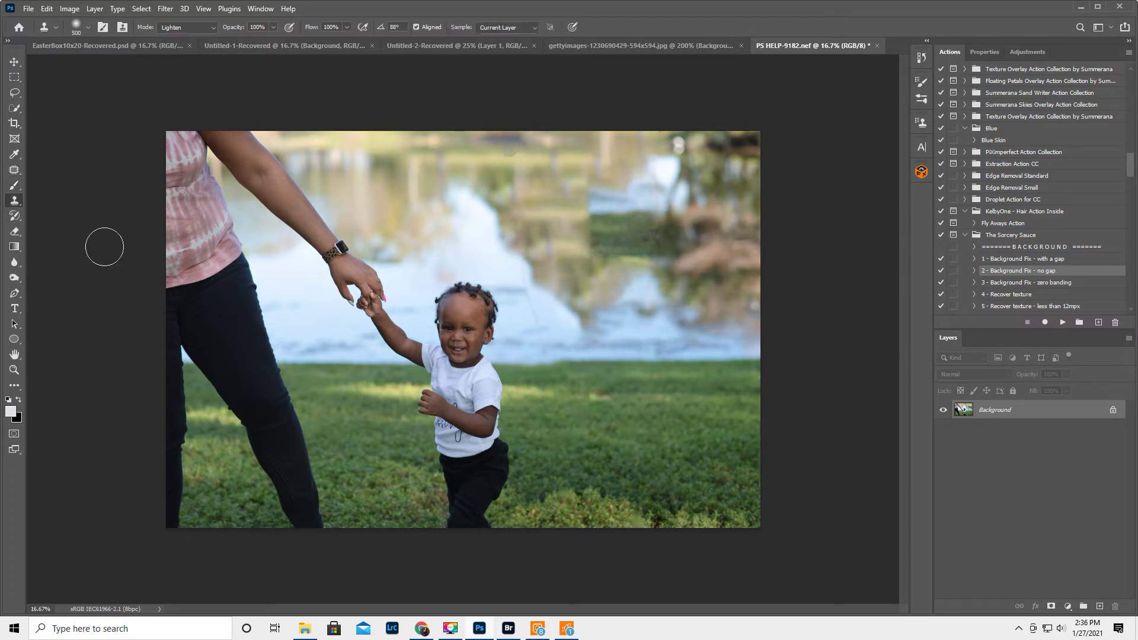
{"action": "key", "text": "ctrl+j"}
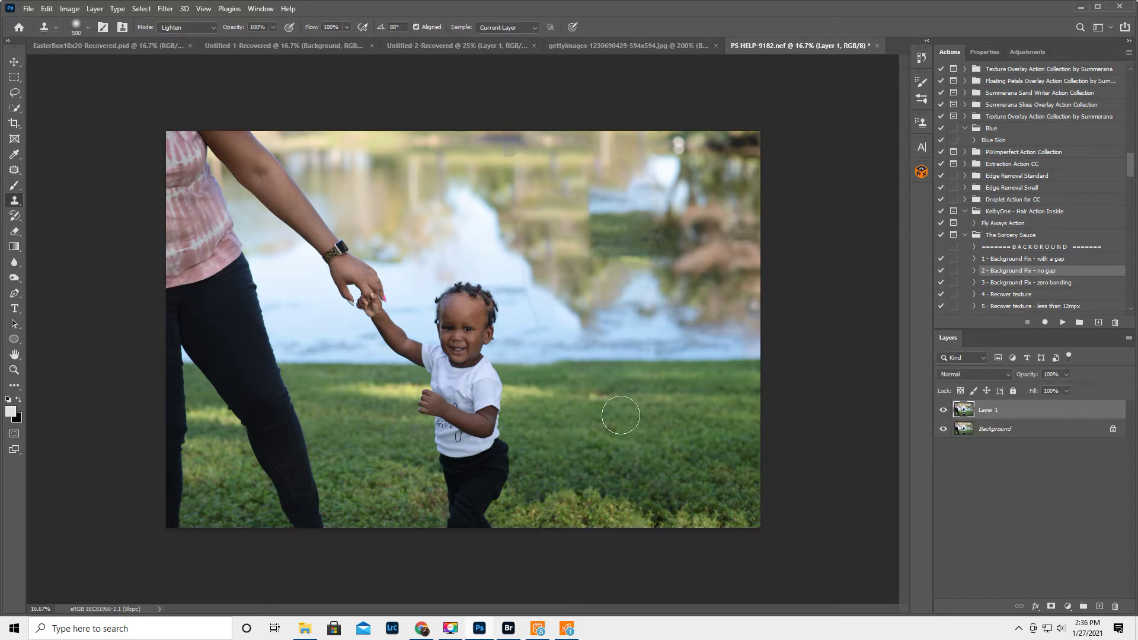
{"action": "key", "text": "alt"}
{"action": "key", "text": "bracketleft"}
{"action": "key", "text": "bracketleft"}
{"action": "key", "text": "bracketleft"}
{"action": "key", "text": "bracketleft"}
{"action": "key", "text": "bracketleft"}
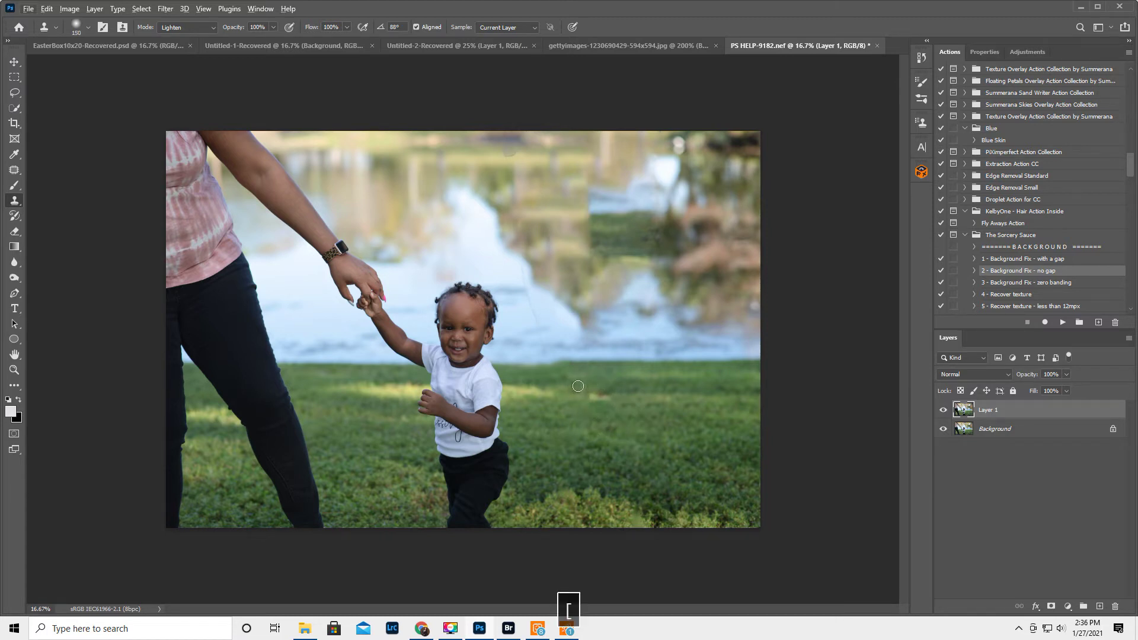
Spot-heal blemishes at the water's edge, reflections and grass, then flatten again
{"action": "left_click", "coordinate": [14, 170]}
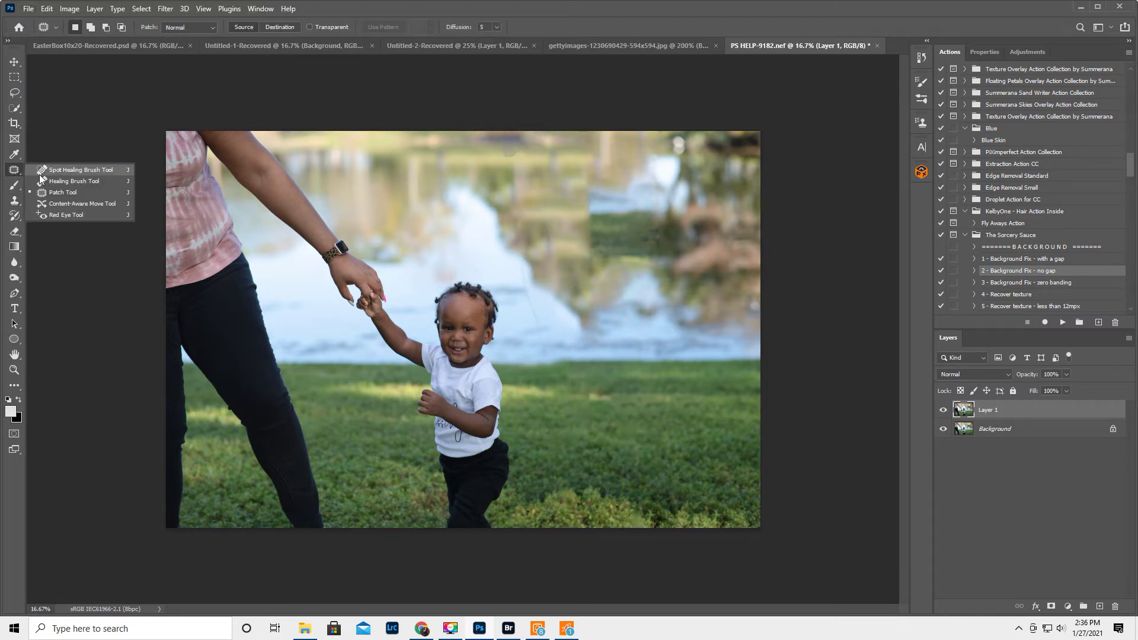
{"action": "left_click", "coordinate": [58, 171]}
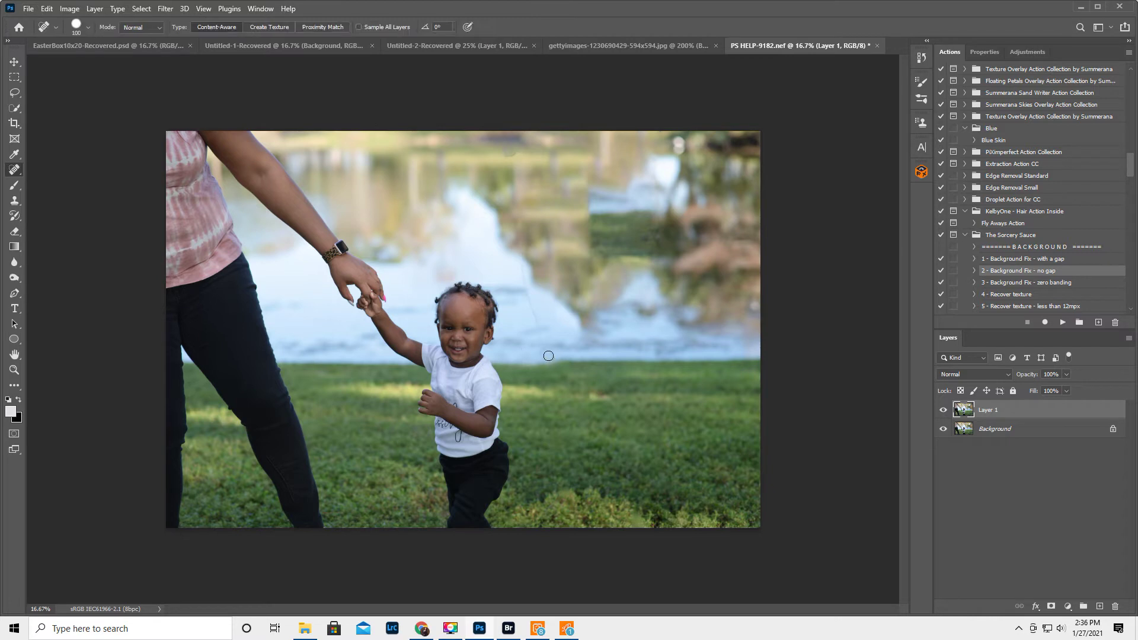
{"action": "left_click_drag", "start_coordinate": [548, 355], "coordinate": [521, 260]}
{"action": "left_click_drag", "start_coordinate": [513, 154], "coordinate": [505, 145]}
{"action": "left_click_drag", "start_coordinate": [589, 396], "coordinate": [610, 397]}
{"action": "left_click", "coordinate": [1129, 340]}
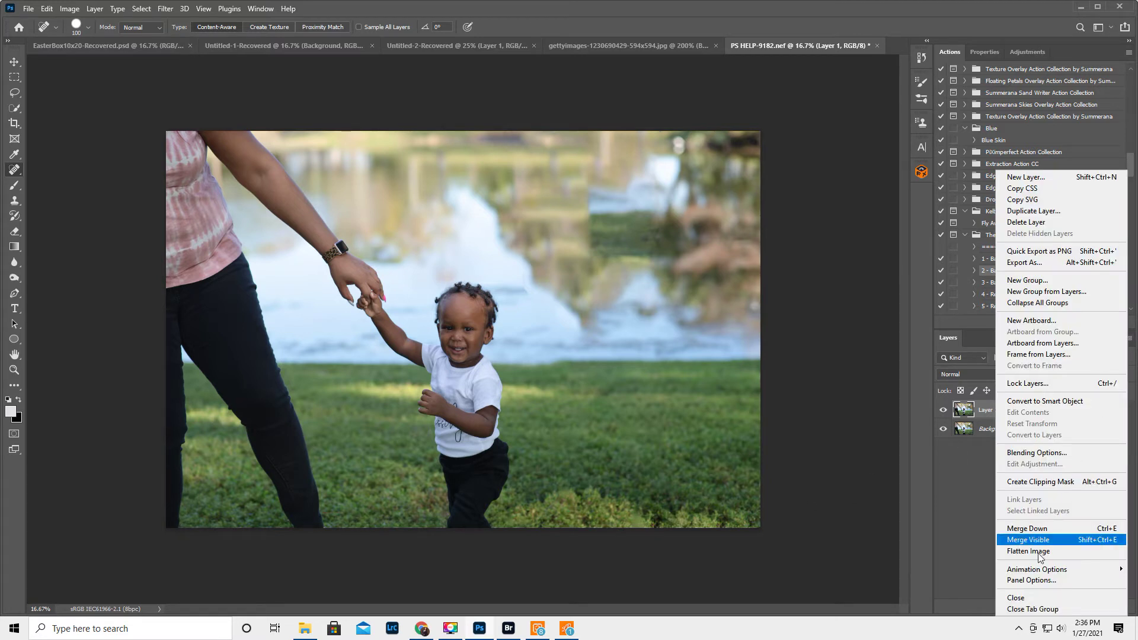
{"action": "left_click", "coordinate": [1036, 548]}
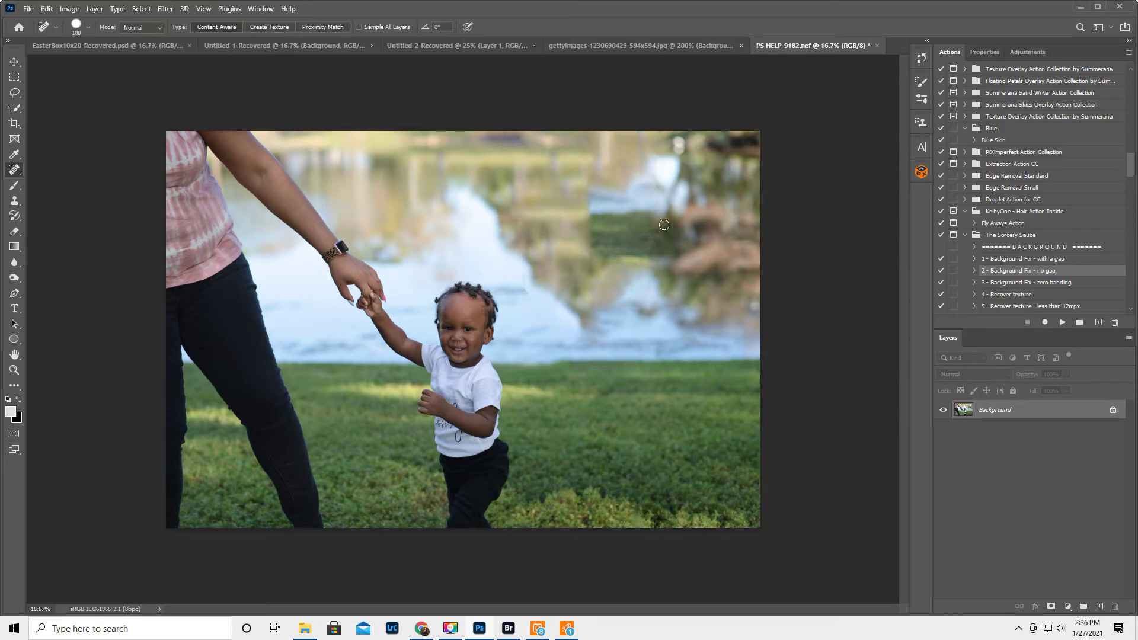
{"action": "left_click", "coordinate": [15, 92]}
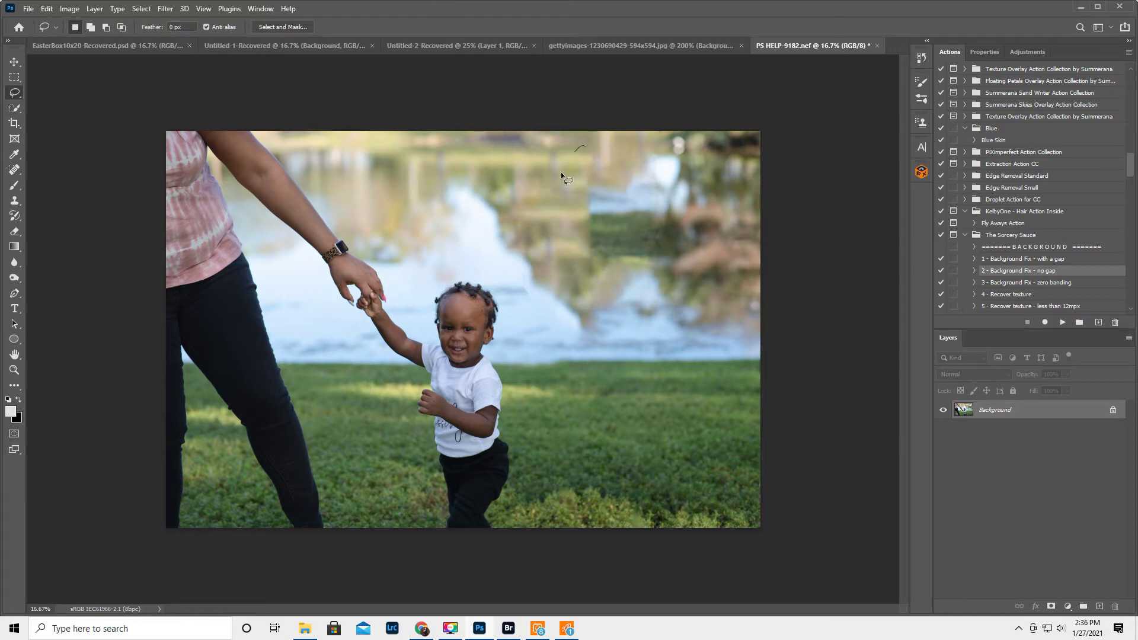
Lasso the mismatched upper-right reflection patch, Content-Aware fill it, and deselect
{"action": "mouse_move", "coordinate": [612, 274]}
{"action": "left_mouse_down"}
{"action": "mouse_move", "coordinate": [666, 274]}
{"action": "mouse_move", "coordinate": [699, 220]}
{"action": "mouse_move", "coordinate": [667, 148]}
{"action": "mouse_move", "coordinate": [590, 150]}
{"action": "mouse_move", "coordinate": [563, 183]}
{"action": "left_mouse_up"}
{"action": "key", "text": "BackSpace"}
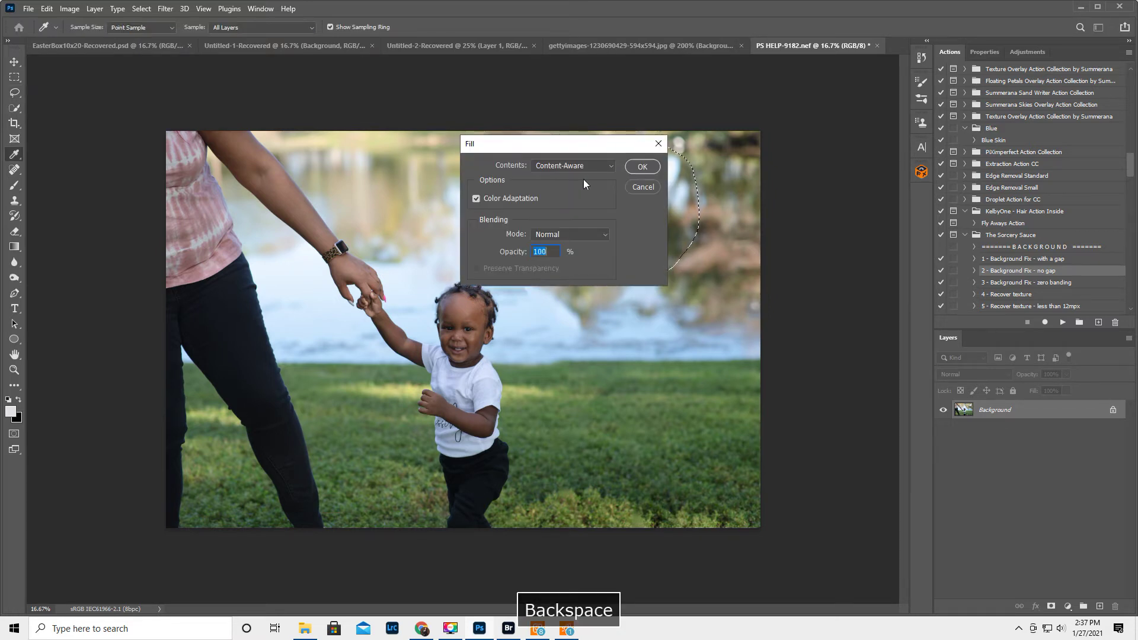
{"action": "left_click", "coordinate": [654, 166]}
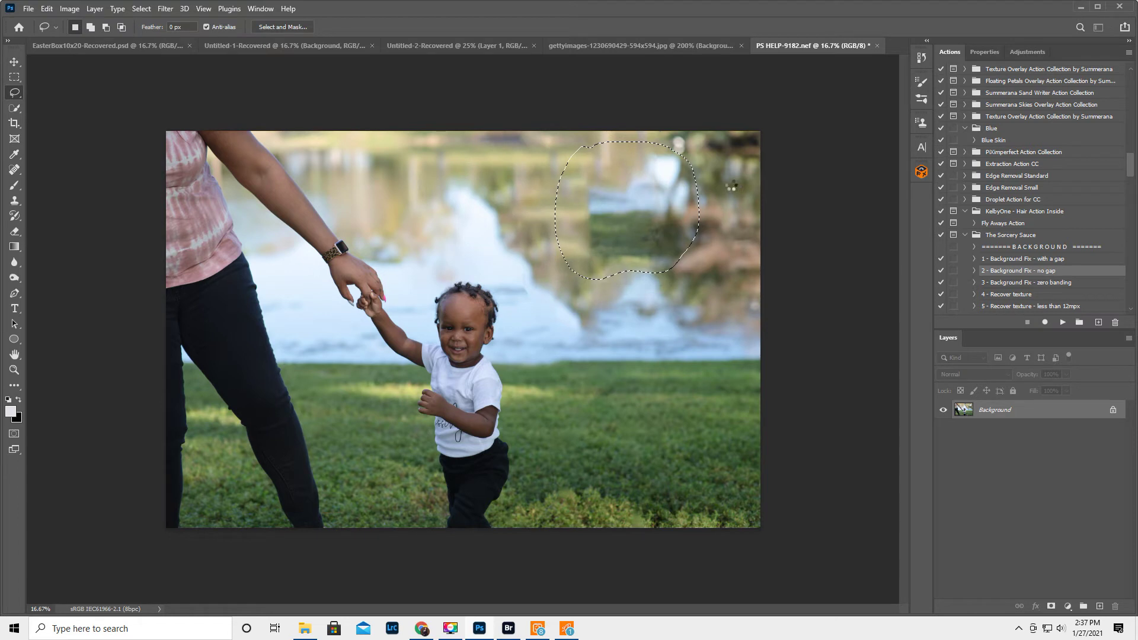
{"action": "key", "text": "ctrl+d"}
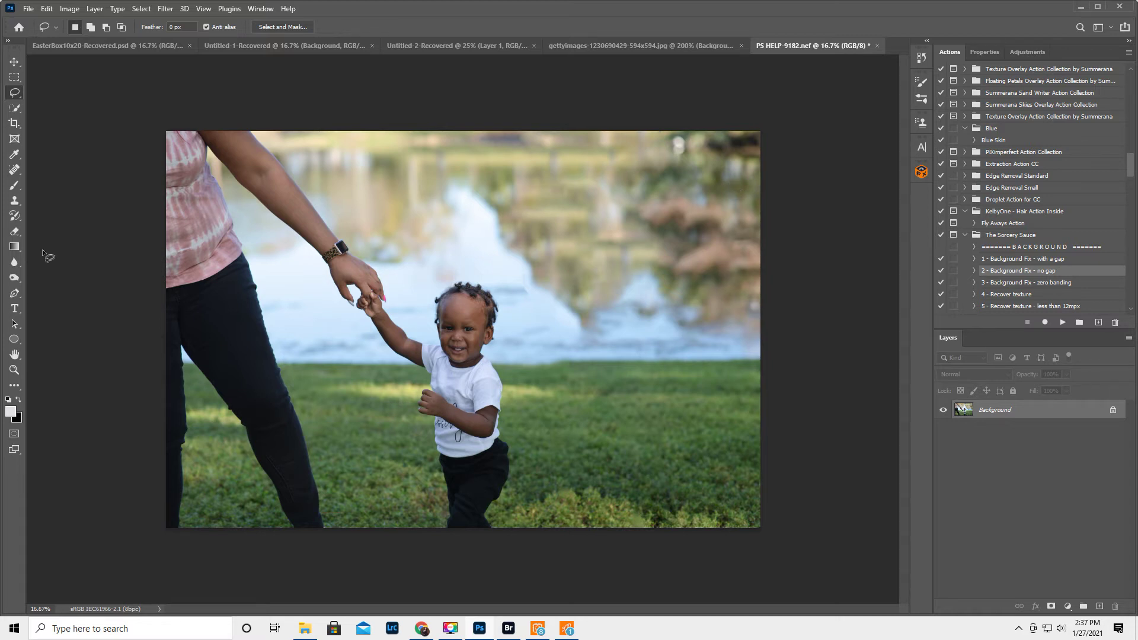
Try a 15:11 landscape crop around the subjects, then undo it
{"action": "left_click", "coordinate": [15, 124]}
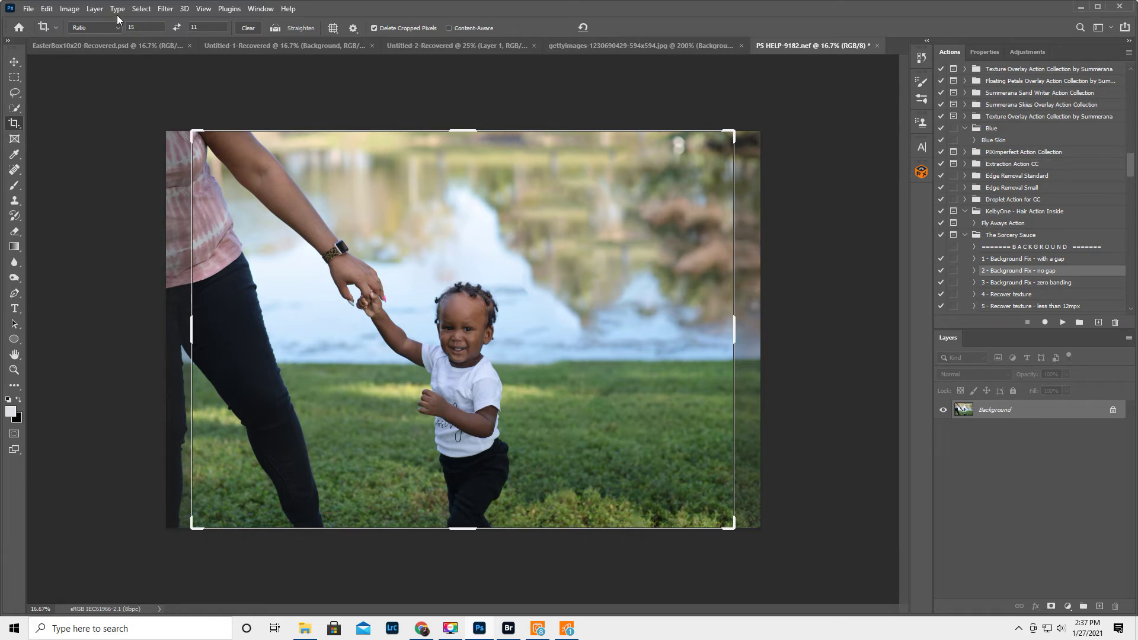
{"action": "left_click", "coordinate": [403, 287]}
{"action": "left_click_drag", "start_coordinate": [729, 136], "coordinate": [689, 160]}
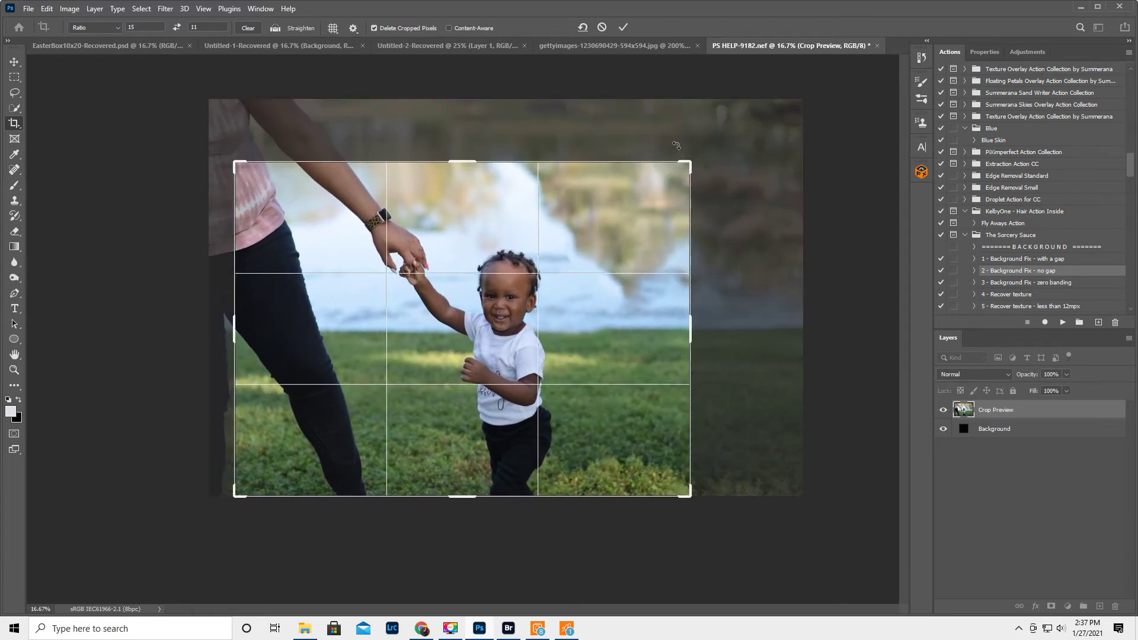
{"action": "left_click", "coordinate": [622, 27]}
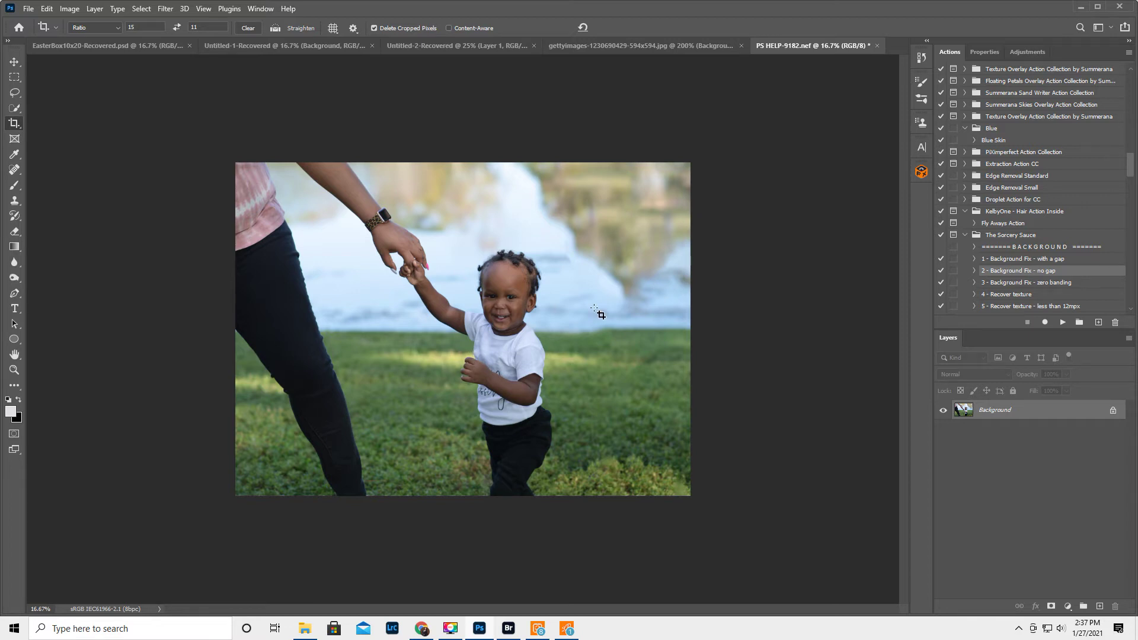
{"action": "key", "text": "ctrl+z"}
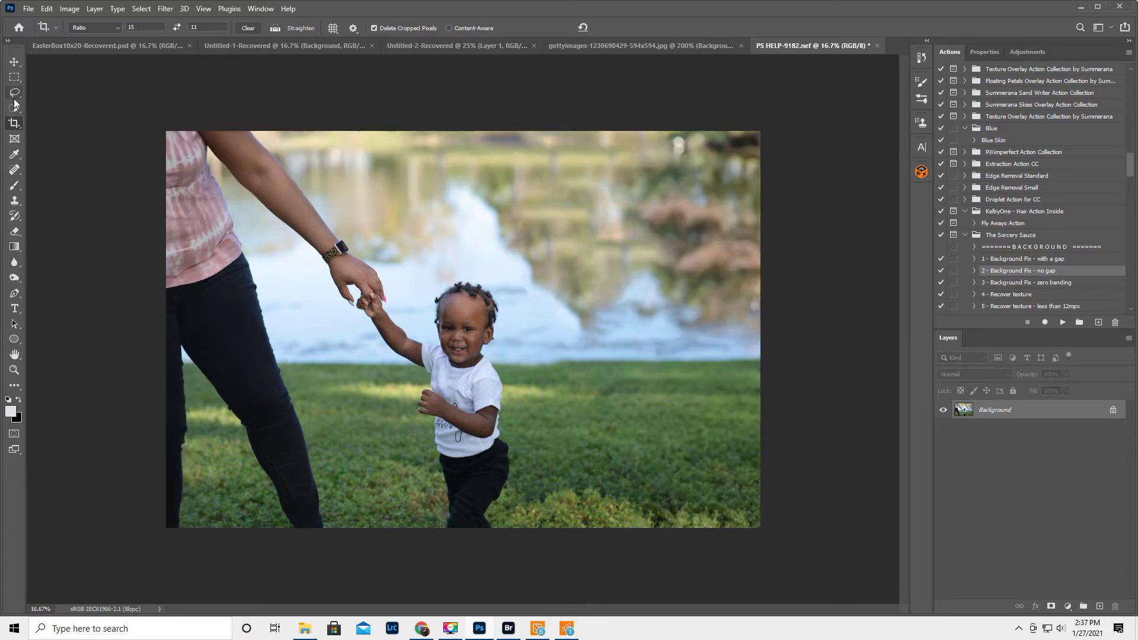
Crop to an 11:15 portrait frame of 2494 × 3400 px around the child
{"action": "left_click", "coordinate": [177, 28]}
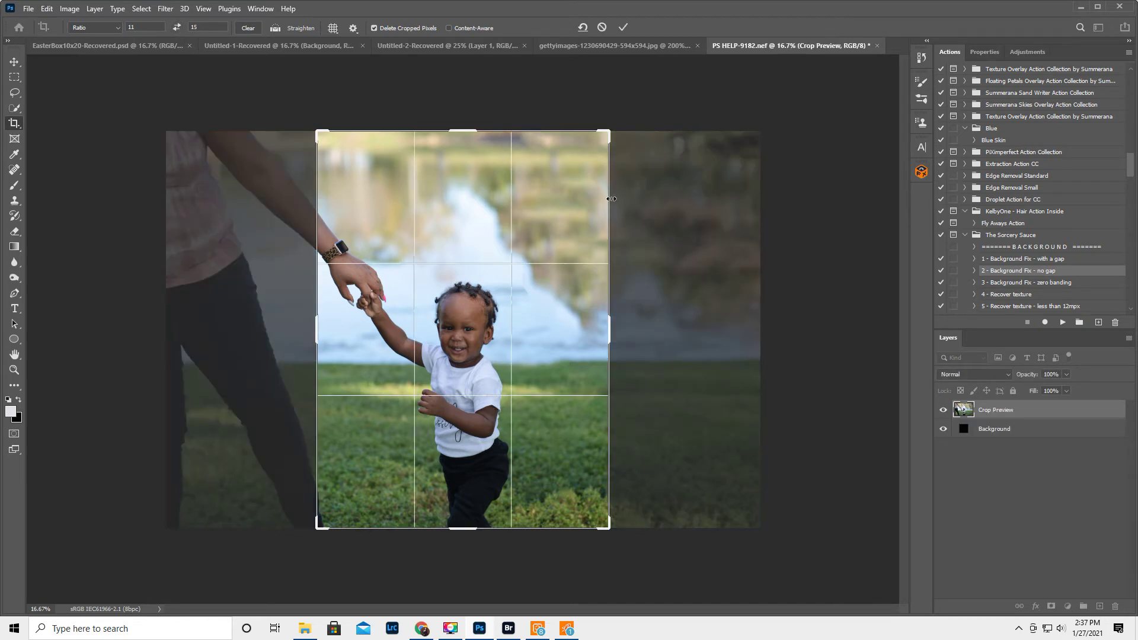
{"action": "left_click_drag", "start_coordinate": [607, 136], "coordinate": [599, 140]}
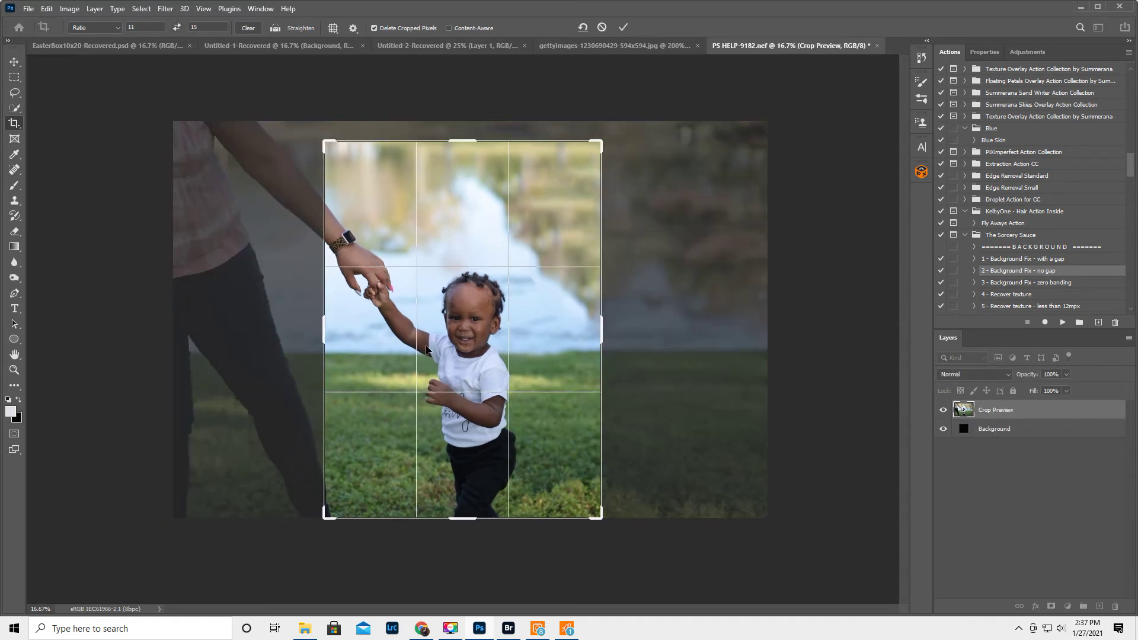
{"action": "left_click_drag", "start_coordinate": [430, 349], "coordinate": [469, 349]}
{"action": "mouse_move", "coordinate": [324, 137]}
{"action": "left_mouse_down"}
{"action": "mouse_move", "coordinate": [343, 156]}
{"action": "mouse_move", "coordinate": [332, 152]}
{"action": "left_mouse_up"}
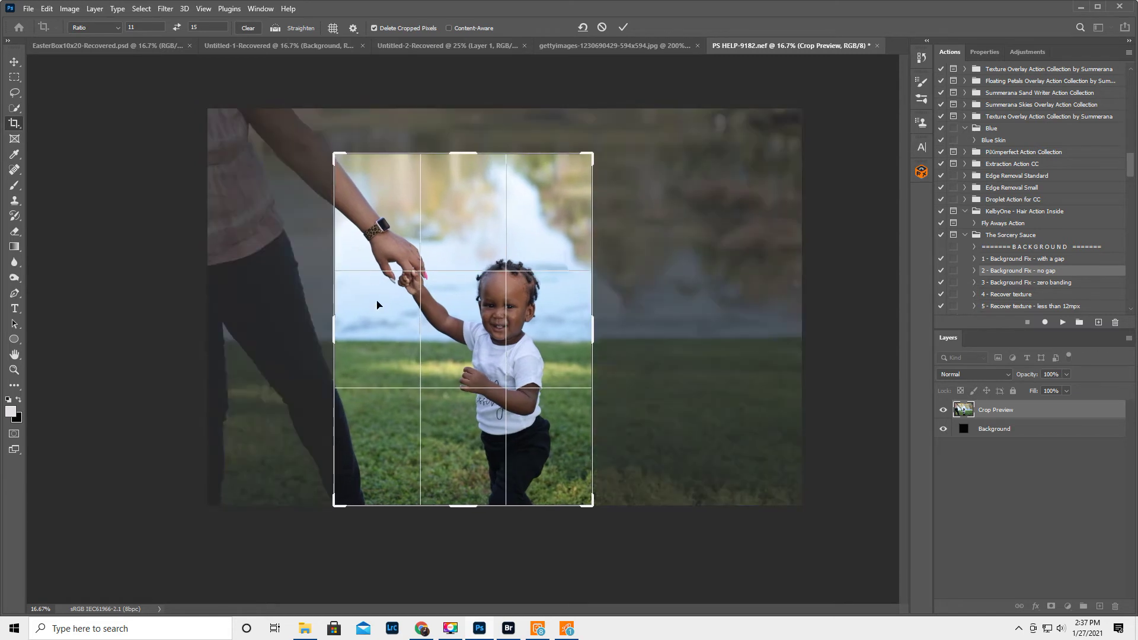
{"action": "left_click", "coordinate": [623, 28]}
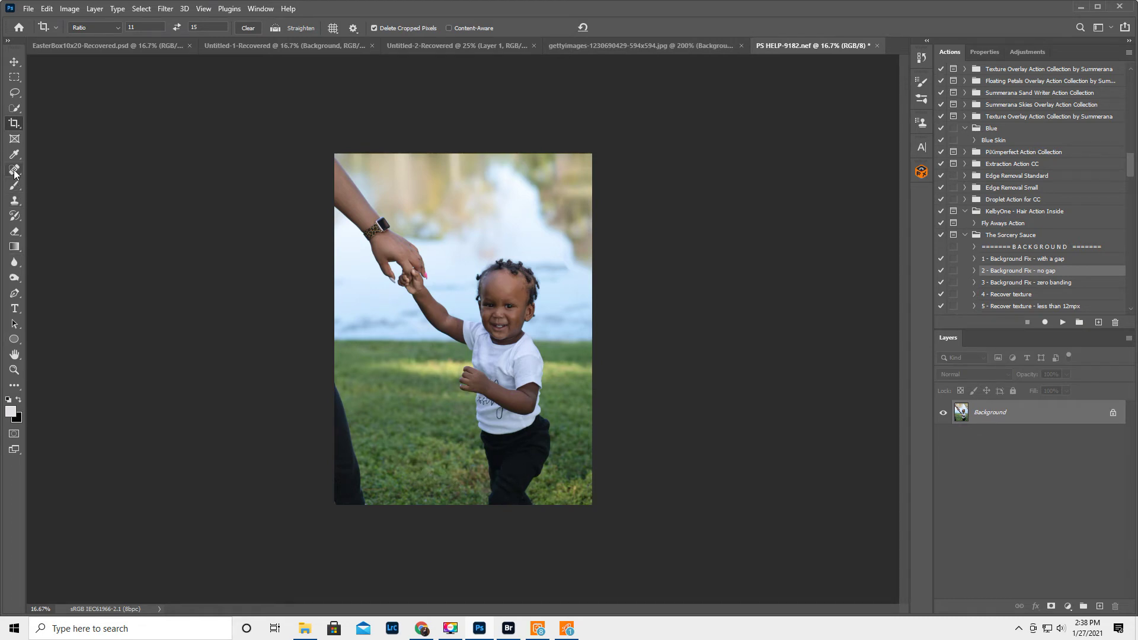
{"action": "left_click", "coordinate": [15, 201]}
Set the Clone Stamp brush to size 500 in Normal mode
{"action": "key", "text": "bracketright"}
{"action": "key", "text": "bracketright"}
{"action": "key", "text": "bracketright"}
{"action": "key", "text": "bracketright"}
{"action": "key", "text": "bracketright"}
{"action": "key", "text": "bracketright"}
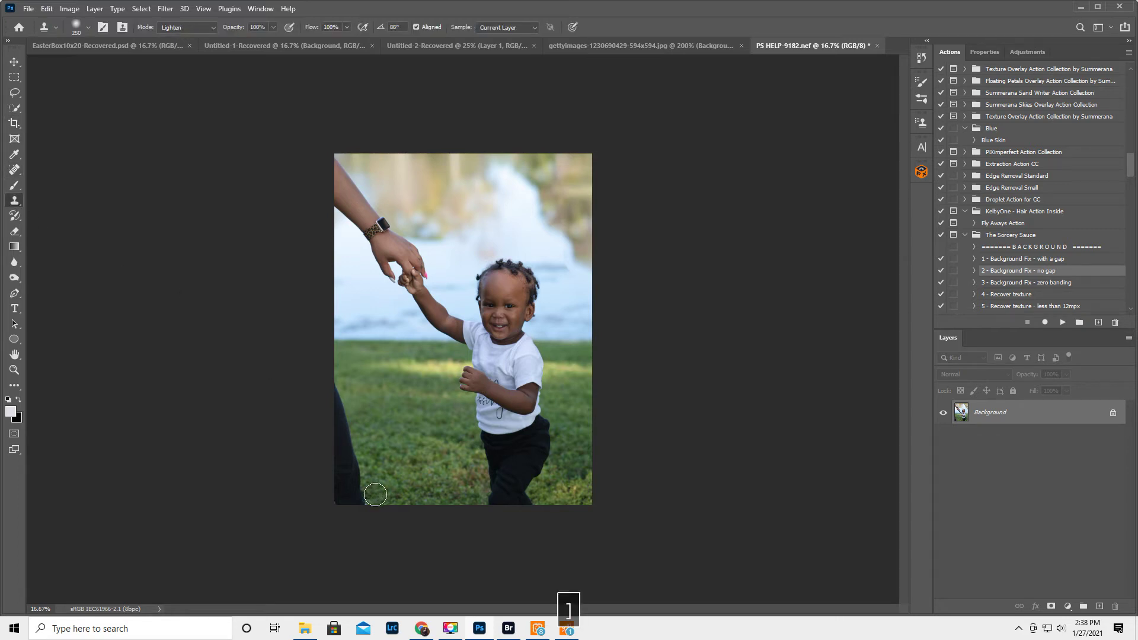
{"action": "left_click", "coordinate": [174, 27]}
{"action": "left_click", "coordinate": [169, 38]}
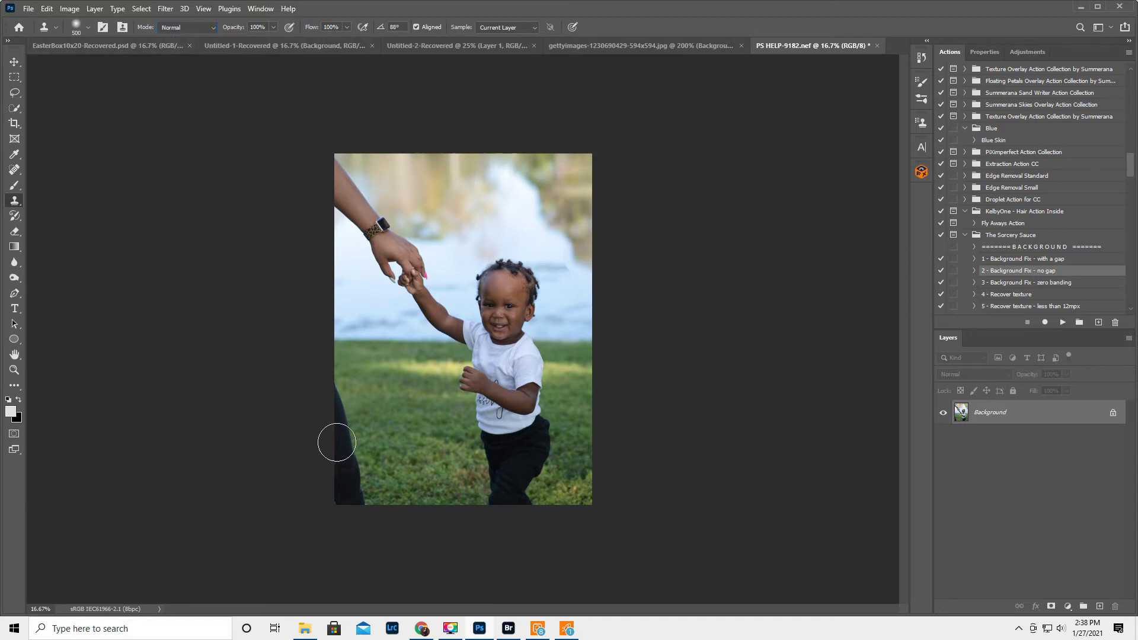
Clone grass over the bottom-left leg, then undo those strokes and the portrait crop
{"action": "left_click", "coordinate": [373, 491], "text": "alt"}
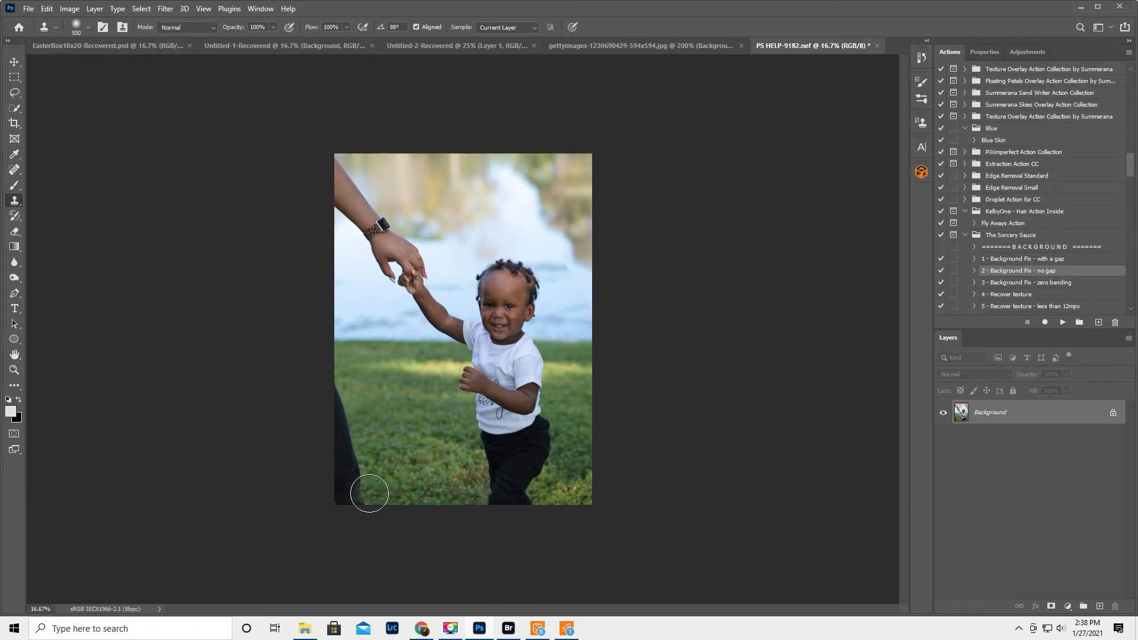
{"action": "mouse_move", "coordinate": [343, 492]}
{"action": "left_mouse_down"}
{"action": "mouse_move", "coordinate": [336, 502]}
{"action": "mouse_move", "coordinate": [327, 472]}
{"action": "mouse_move", "coordinate": [341, 438]}
{"action": "mouse_move", "coordinate": [331, 392]}
{"action": "left_mouse_up"}
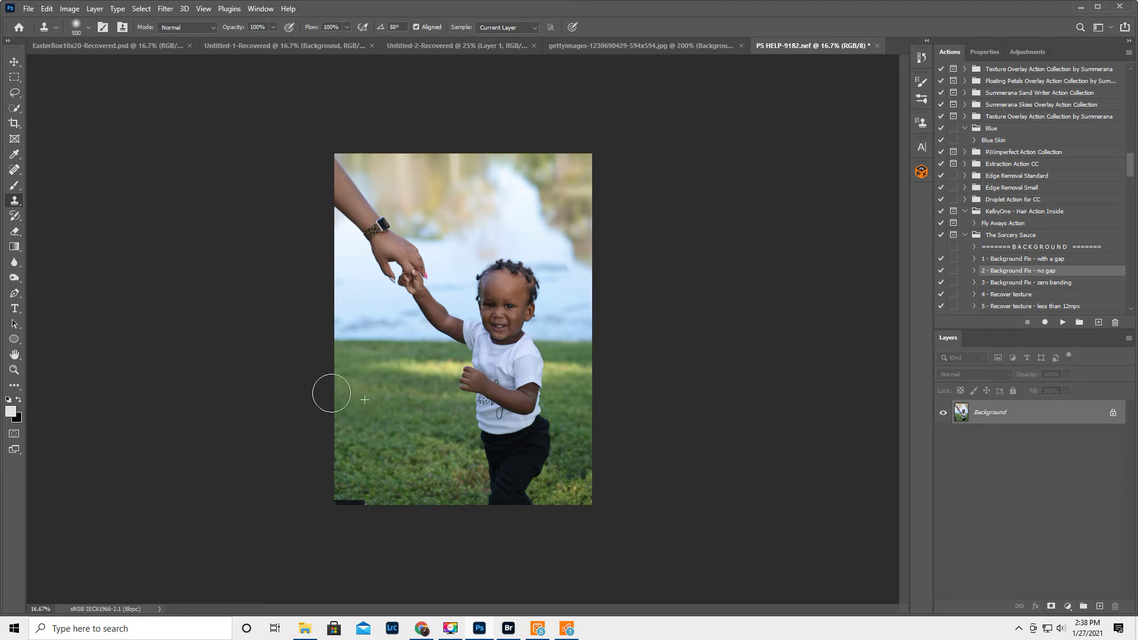
{"action": "left_click", "coordinate": [373, 487], "text": "alt"}
{"action": "left_click_drag", "start_coordinate": [355, 503], "coordinate": [343, 503]}
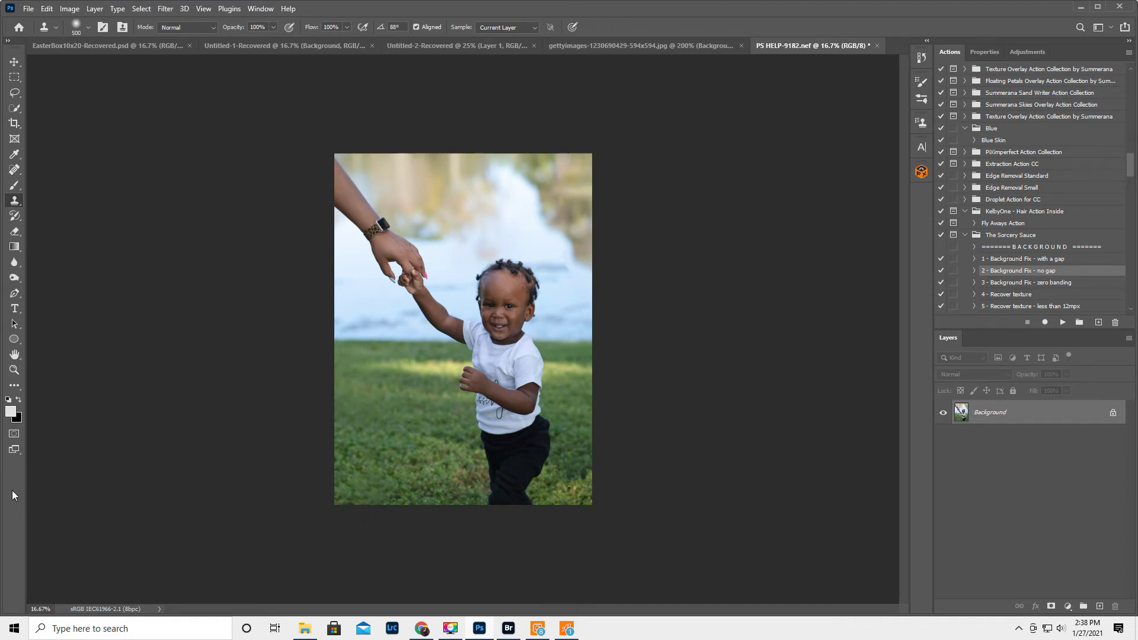
{"action": "key", "text": "ctrl+z"}
{"action": "key", "text": "ctrl+z"}
{"action": "key", "text": "ctrl+z"}
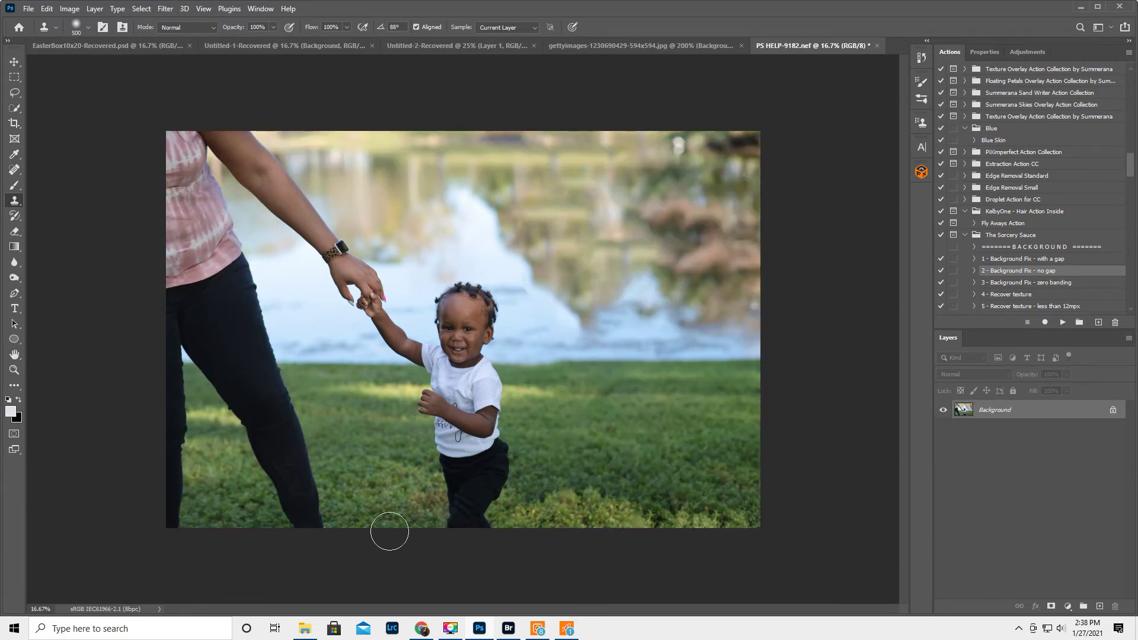
Duplicate the background onto a new layer and open the Liquify filter
{"action": "key", "text": "ctrl+j"}
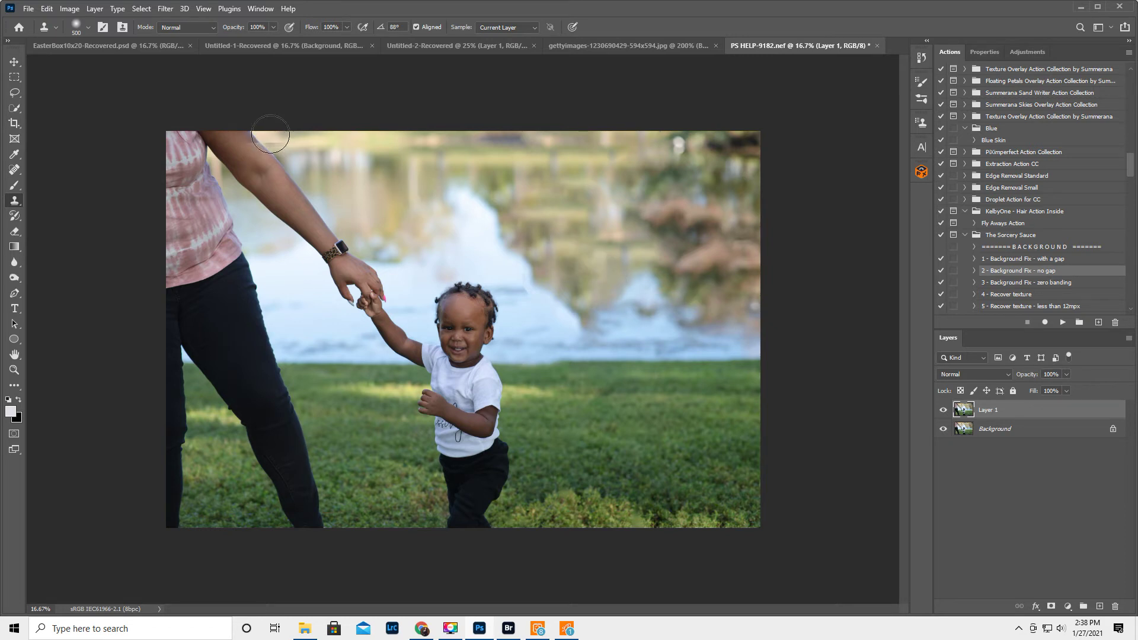
{"action": "left_click", "coordinate": [165, 9]}
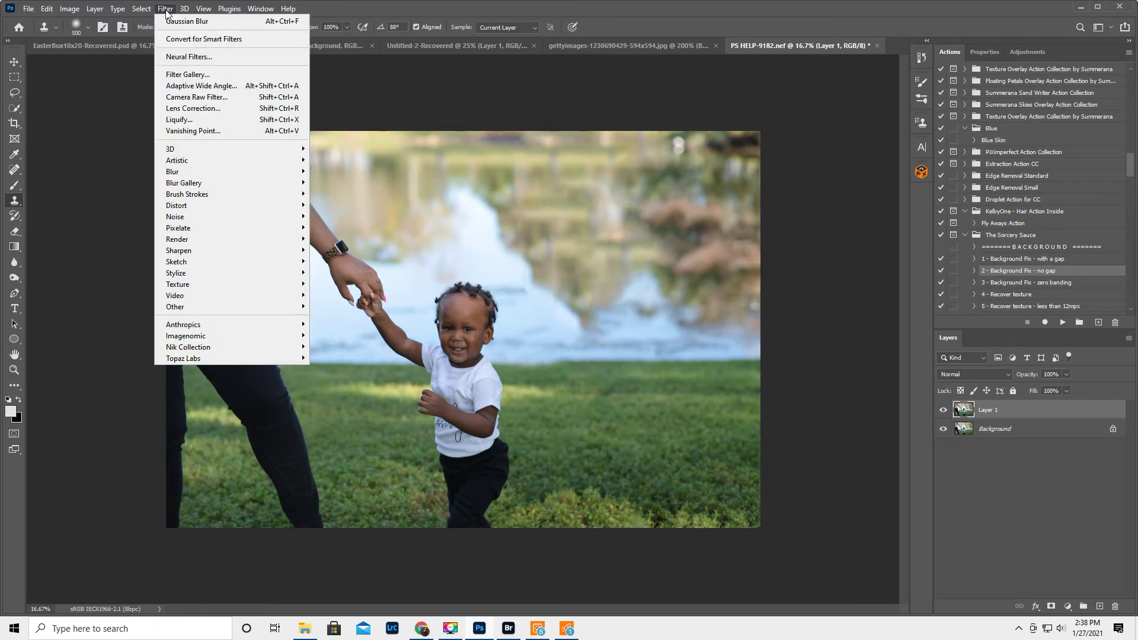
{"action": "left_click", "coordinate": [183, 121]}
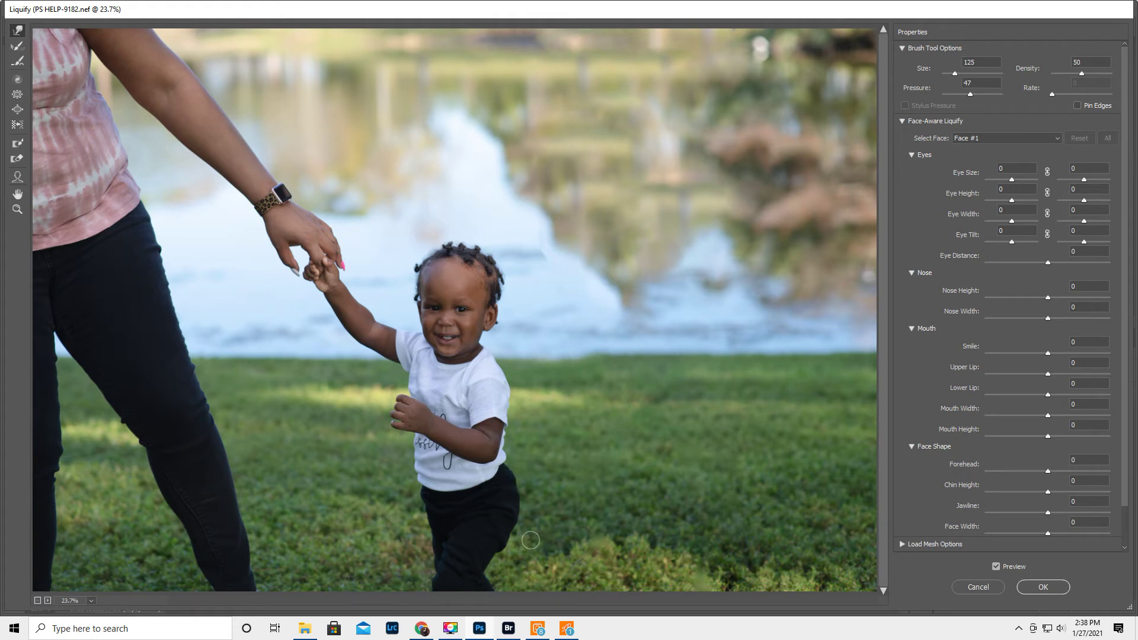
Resize the Liquify brush down to about 60
{"action": "key", "text": "bracketright"}
{"action": "key", "text": "bracketright"}
{"action": "key", "text": "bracketright"}
{"action": "key", "text": "bracketright"}
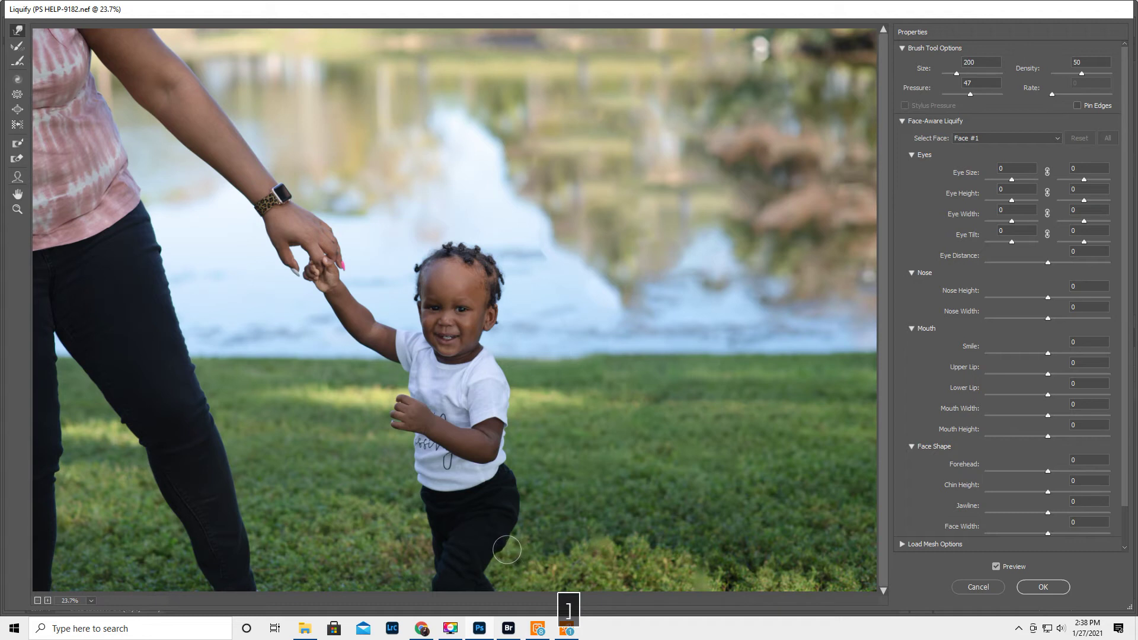
{"action": "key", "text": "bracketleft"}
{"action": "key", "text": "bracketleft"}
{"action": "key", "text": "bracketleft"}
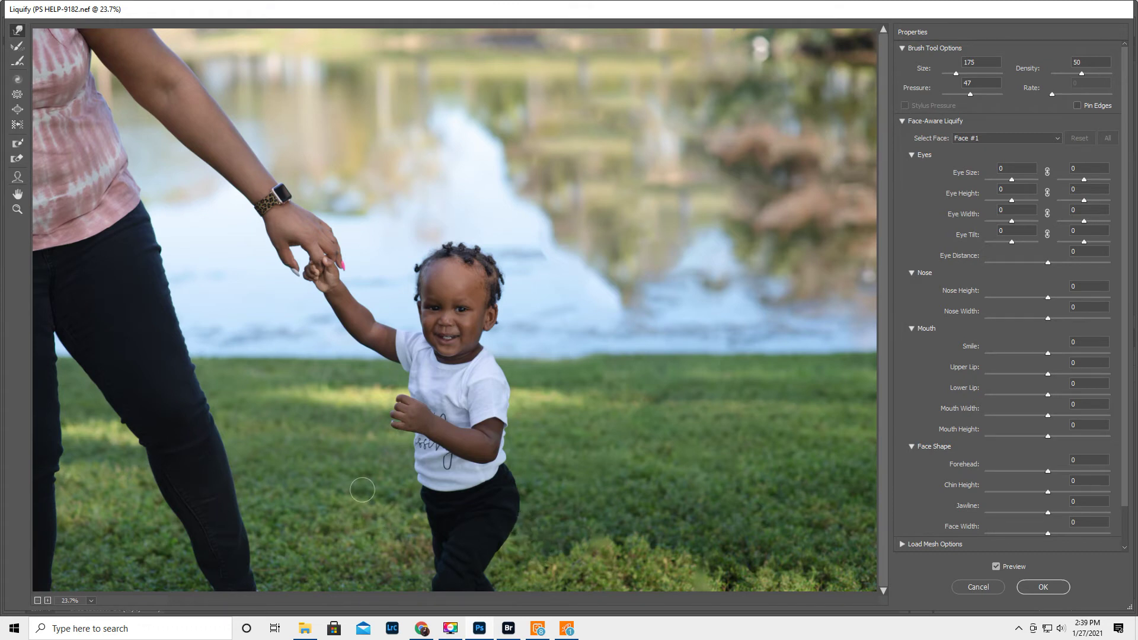
{"action": "key", "text": "bracketleft"}
{"action": "key", "text": "bracketleft"}
{"action": "key", "text": "bracketleft"}
{"action": "key", "text": "bracketleft"}
Paint a size-70 freeze mask over the woman's forearm and hand and the whole child
{"action": "left_click", "coordinate": [18, 144]}
{"action": "key", "text": "bracketright"}
{"action": "key", "text": "bracketright"}
{"action": "key", "text": "bracketright"}
{"action": "key", "text": "bracketright"}
{"action": "key", "text": "bracketright"}
{"action": "key", "text": "bracketright"}
{"action": "key", "text": "bracketright"}
{"action": "key", "text": "bracketright"}
{"action": "mouse_move", "coordinate": [300, 241]}
{"action": "left_mouse_down"}
{"action": "mouse_move", "coordinate": [226, 154]}
{"action": "mouse_move", "coordinate": [112, 71]}
{"action": "mouse_move", "coordinate": [266, 216]}
{"action": "mouse_move", "coordinate": [305, 279]}
{"action": "mouse_move", "coordinate": [358, 324]}
{"action": "mouse_move", "coordinate": [419, 284]}
{"action": "mouse_move", "coordinate": [457, 297]}
{"action": "mouse_move", "coordinate": [471, 497]}
{"action": "mouse_move", "coordinate": [469, 535]}
{"action": "mouse_move", "coordinate": [441, 545]}
{"action": "mouse_move", "coordinate": [409, 456]}
{"action": "mouse_move", "coordinate": [409, 391]}
{"action": "mouse_move", "coordinate": [457, 270]}
{"action": "mouse_move", "coordinate": [474, 275]}
{"action": "mouse_move", "coordinate": [462, 332]}
{"action": "left_mouse_up"}
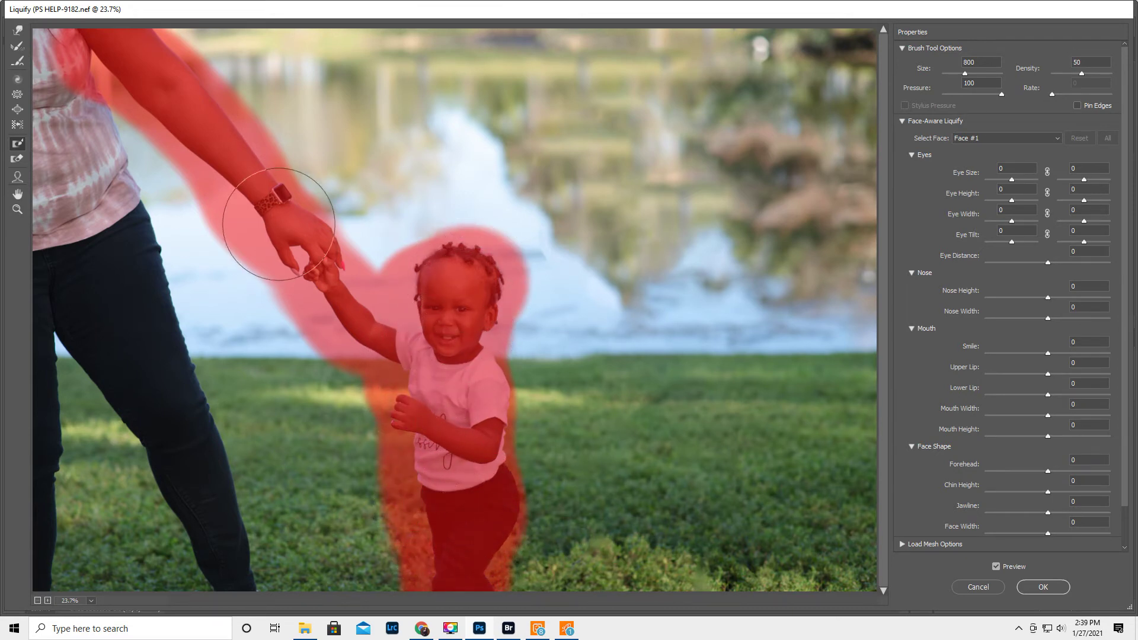
{"action": "left_click", "coordinate": [17, 30]}
Set the Forward Warp brush to a large size
{"action": "key", "text": "bracketright"}
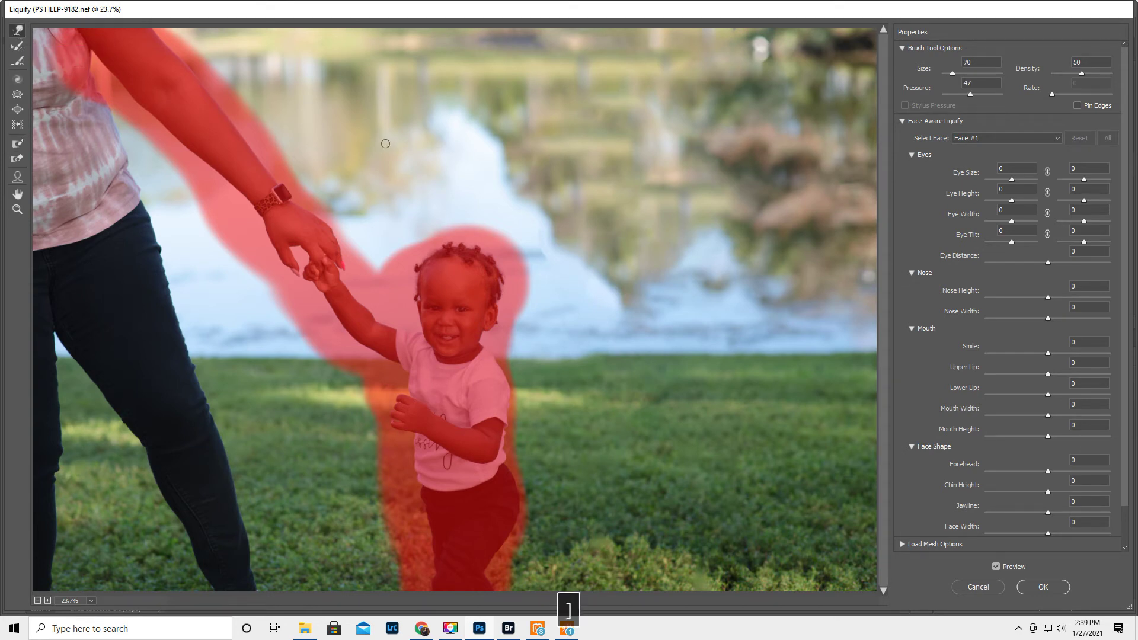
{"action": "key", "text": "bracketright"}
{"action": "key", "text": "bracketright"}
{"action": "key", "text": "bracketright"}
{"action": "key", "text": "bracketright"}
{"action": "key", "text": "bracketright"}
{"action": "key", "text": "bracketright"}
{"action": "key", "text": "bracketright"}
{"action": "key", "text": "bracketright"}
{"action": "key", "text": "bracketright"}
{"action": "key", "text": "bracketright"}
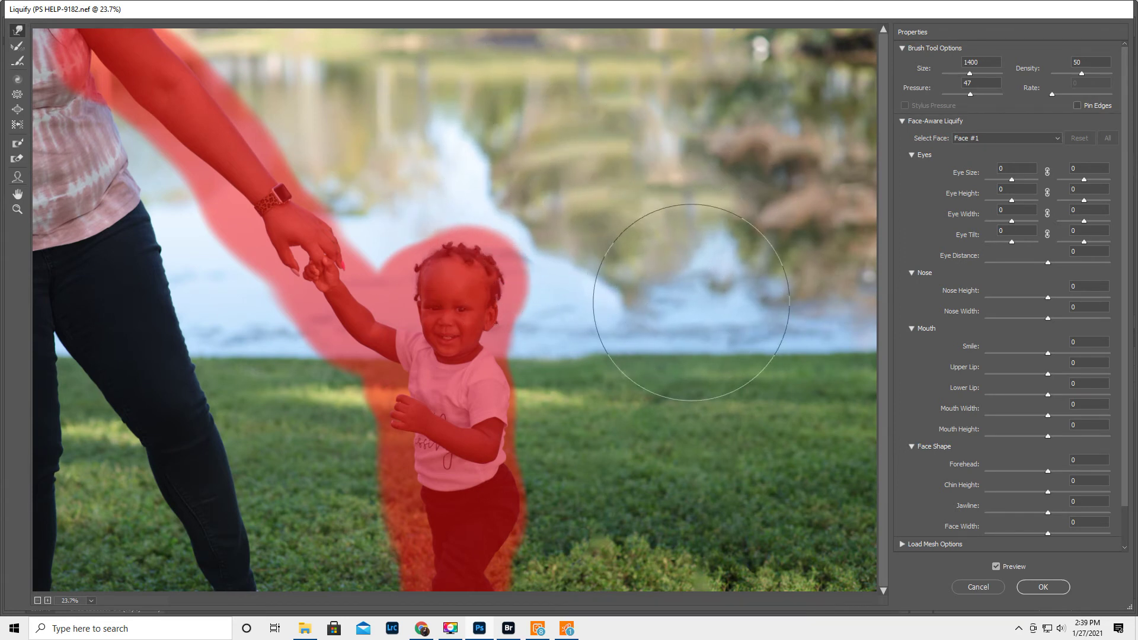
{"action": "key", "text": "bracketleft"}
{"action": "key", "text": "bracketleft"}
{"action": "key", "text": "bracketleft"}
{"action": "key", "text": "bracketleft"}
{"action": "key", "text": "bracketleft"}
{"action": "key", "text": "bracketleft"}
{"action": "key", "text": "bracketleft"}
{"action": "key", "text": "bracketleft"}
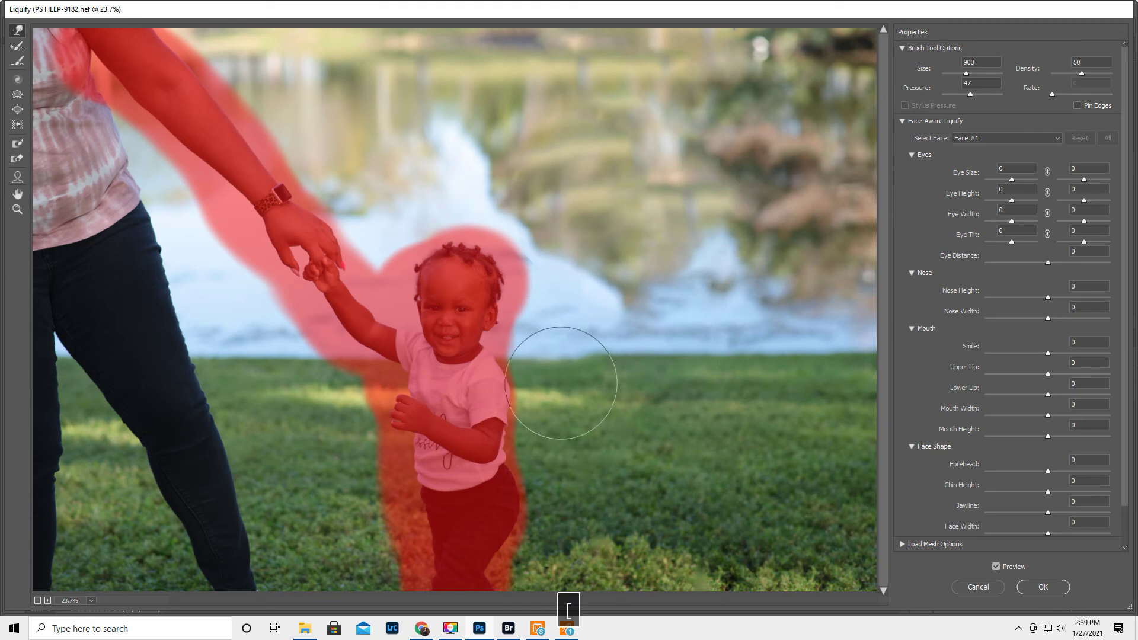
{"action": "key", "text": "bracketleft"}
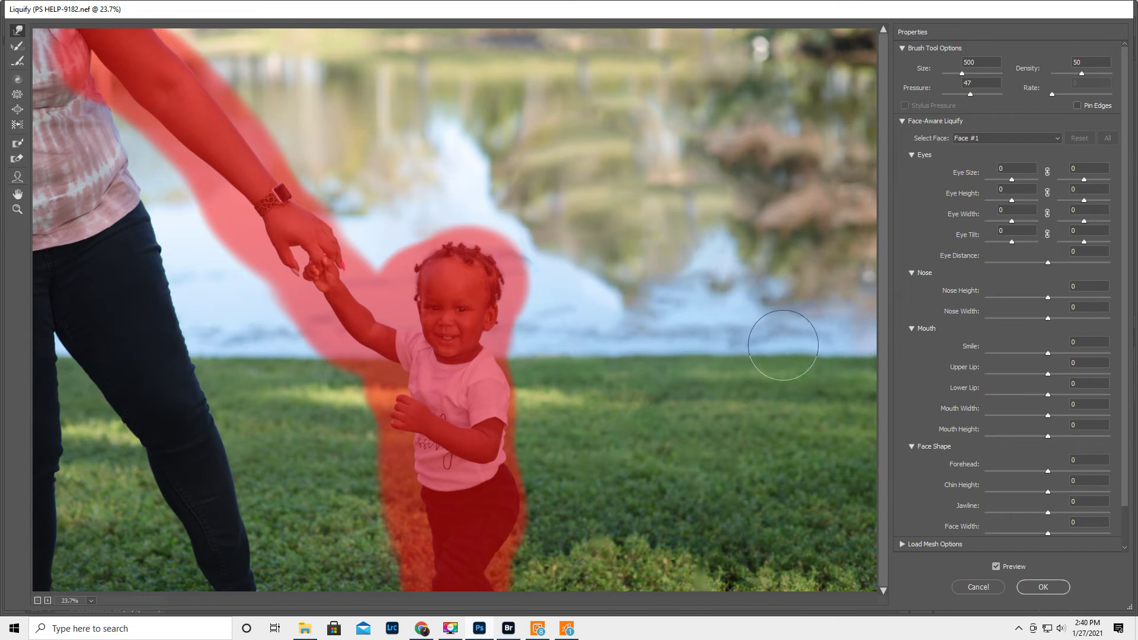
{"action": "key", "text": "bracketright"}
{"action": "key", "text": "bracketright"}
{"action": "key", "text": "bracketright"}
{"action": "key", "text": "bracketright"}
{"action": "key", "text": "bracketright"}
{"action": "key", "text": "bracketright"}
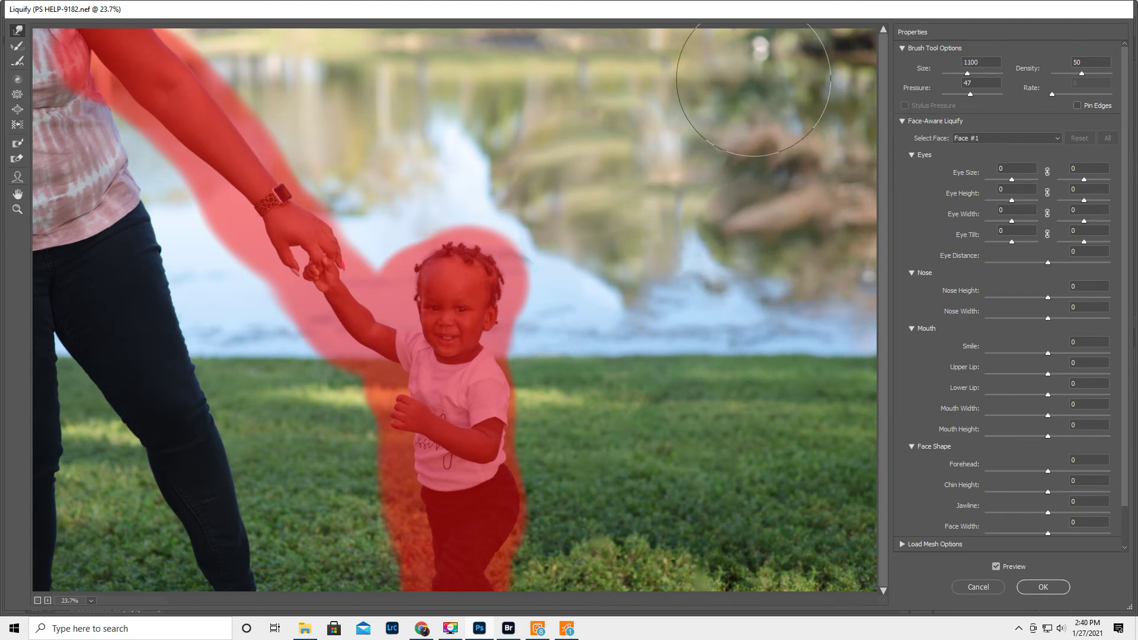
Push the pond reflection right and left behind the child, then apply Liquify
{"action": "left_click_drag", "start_coordinate": [622, 204], "coordinate": [665, 190]}
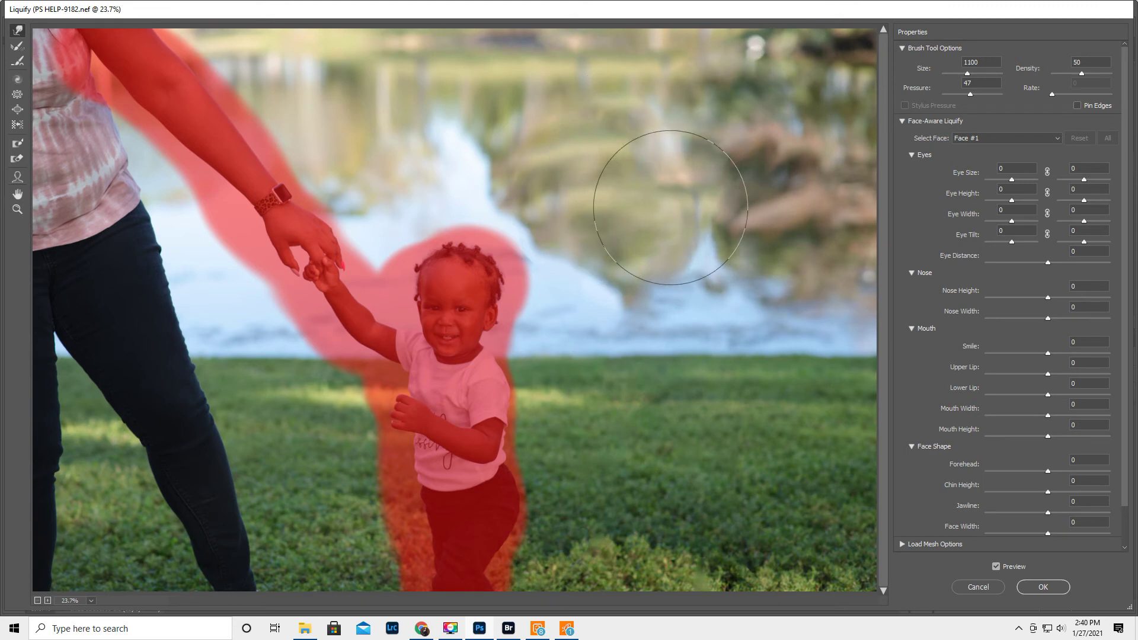
{"action": "left_click_drag", "start_coordinate": [574, 140], "coordinate": [465, 155]}
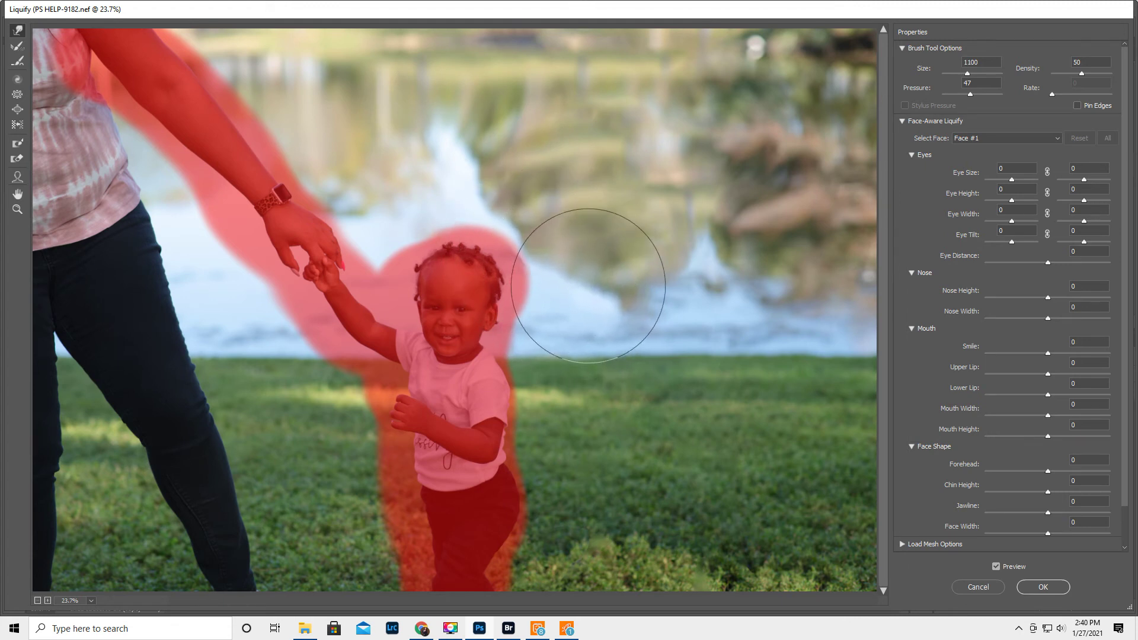
{"action": "key", "text": "bracketleft"}
{"action": "key", "text": "bracketleft"}
{"action": "key", "text": "bracketleft"}
{"action": "key", "text": "bracketleft"}
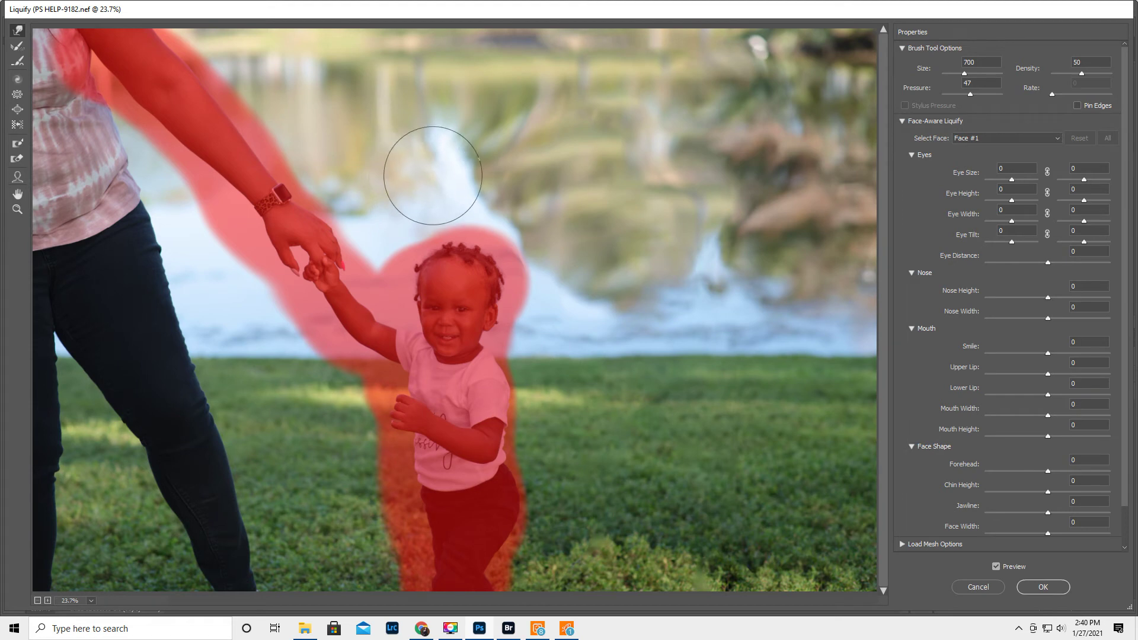
{"action": "left_click", "coordinate": [1042, 587]}
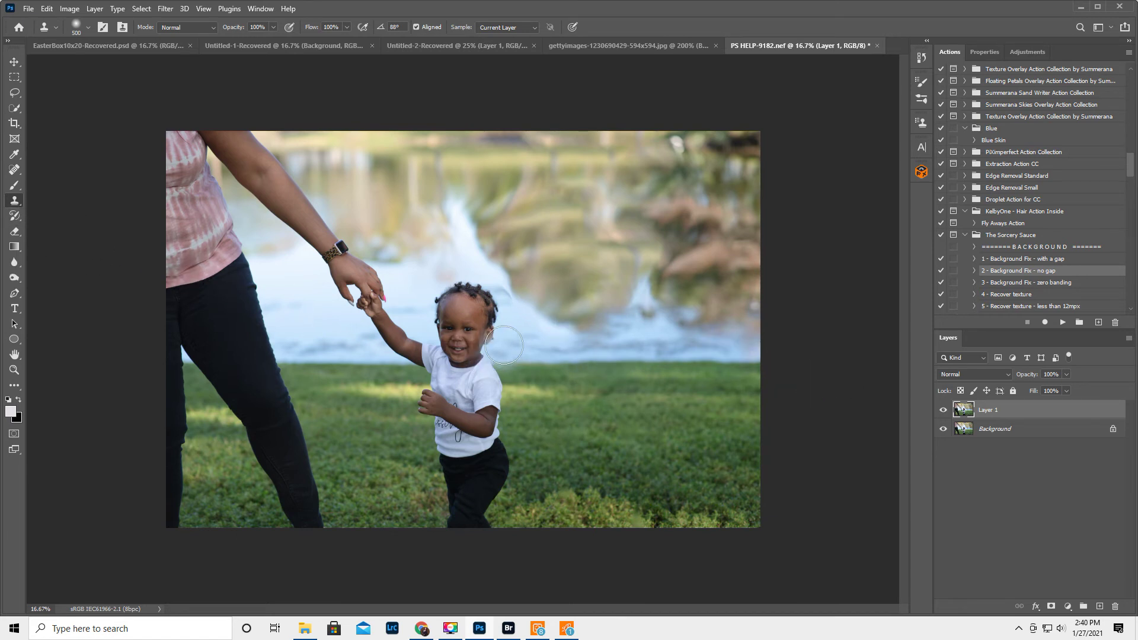
With a smaller clone brush, sample the reflection and stamp it beside the child's head
{"action": "key", "text": "bracketleft"}
{"action": "key", "text": "bracketleft"}
{"action": "key", "text": "bracketleft"}
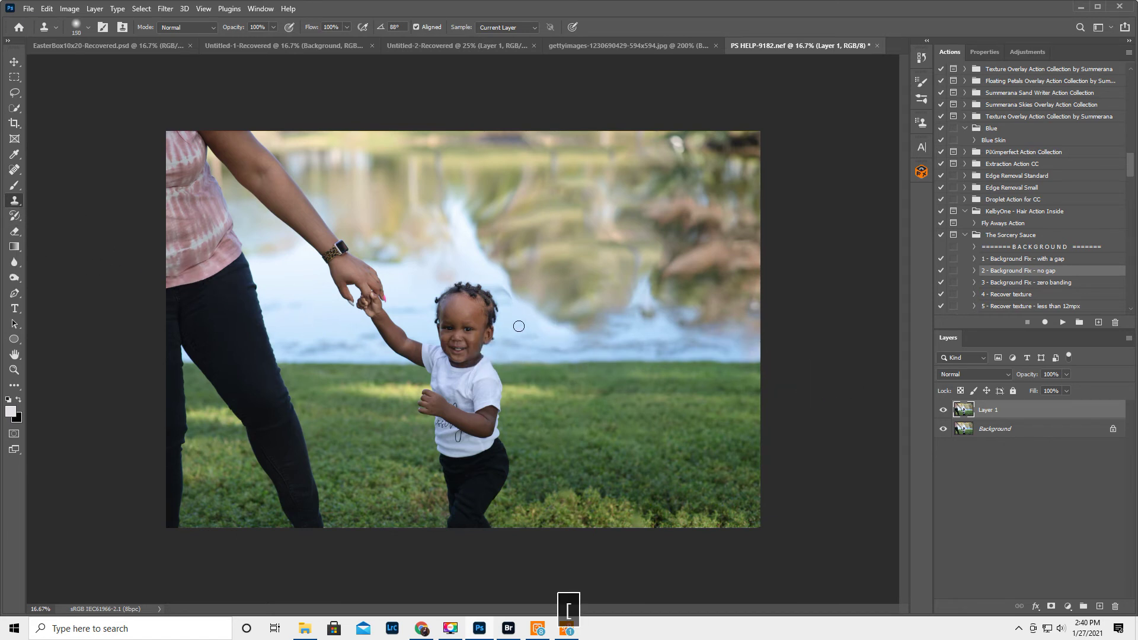
{"action": "key", "text": "alt"}
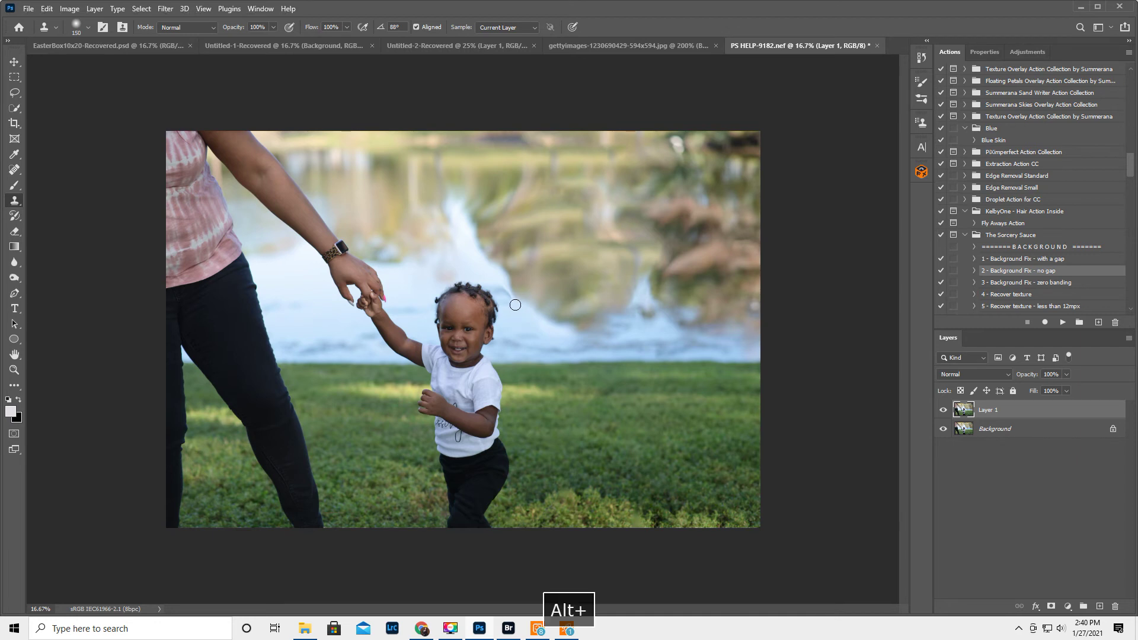
{"action": "left_click", "coordinate": [512, 302], "text": "alt"}
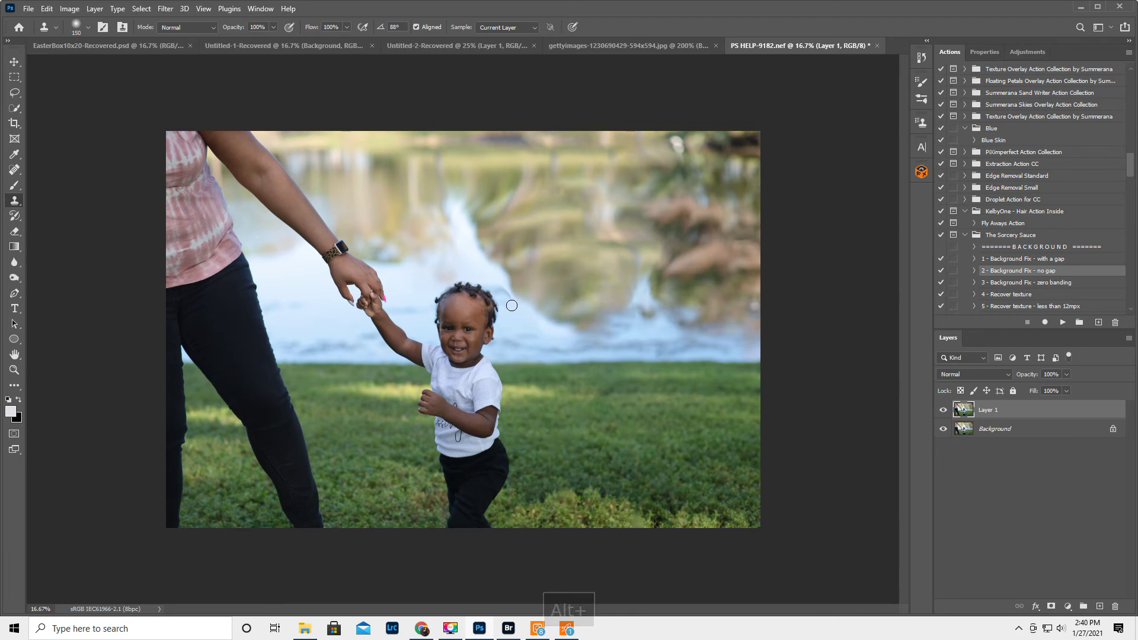
{"action": "left_click", "coordinate": [489, 277], "text": "alt"}
Apply a Gaussian Blur with a 12.5-pixel radius to Layer 1
{"action": "left_click", "coordinate": [164, 9]}
{"action": "mouse_move", "coordinate": [184, 199]}
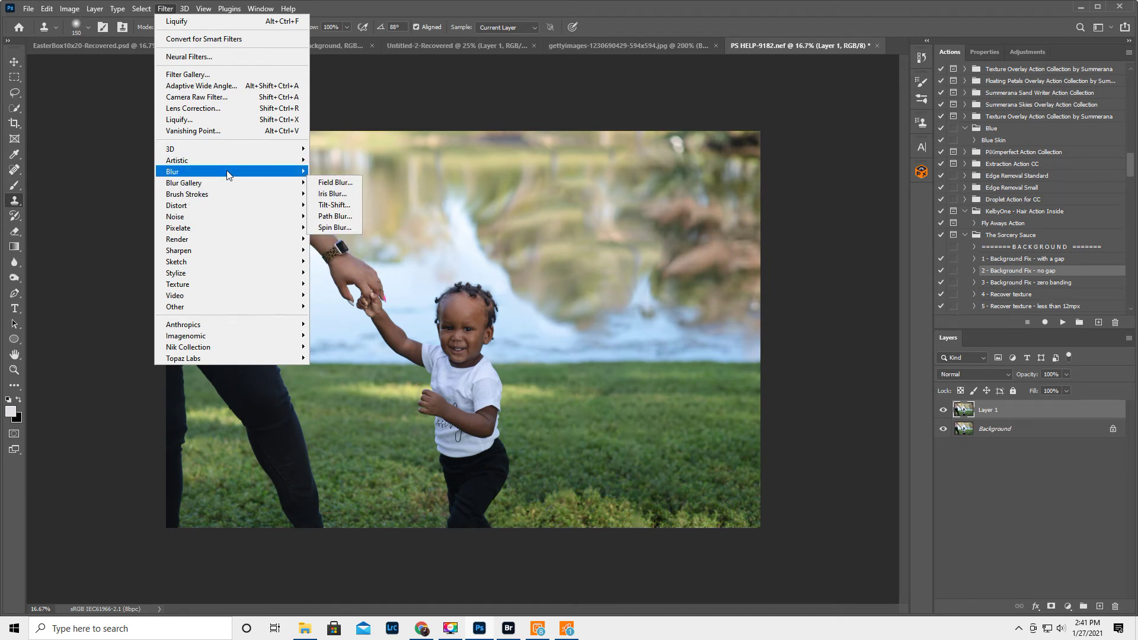
{"action": "mouse_move", "coordinate": [228, 174]}
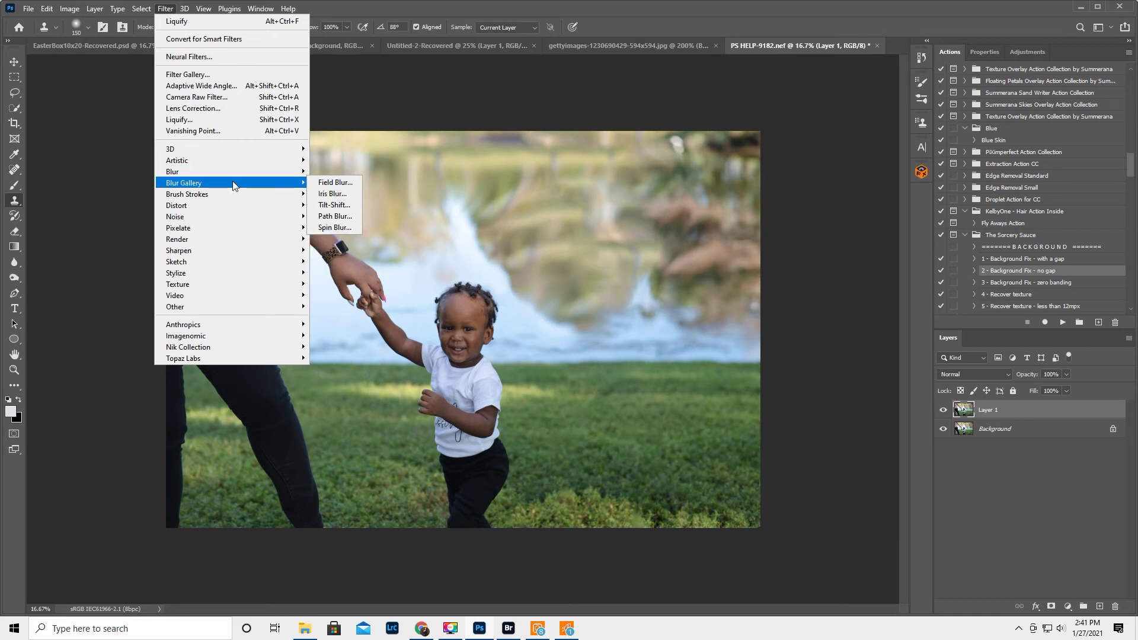
{"action": "mouse_move", "coordinate": [270, 172]}
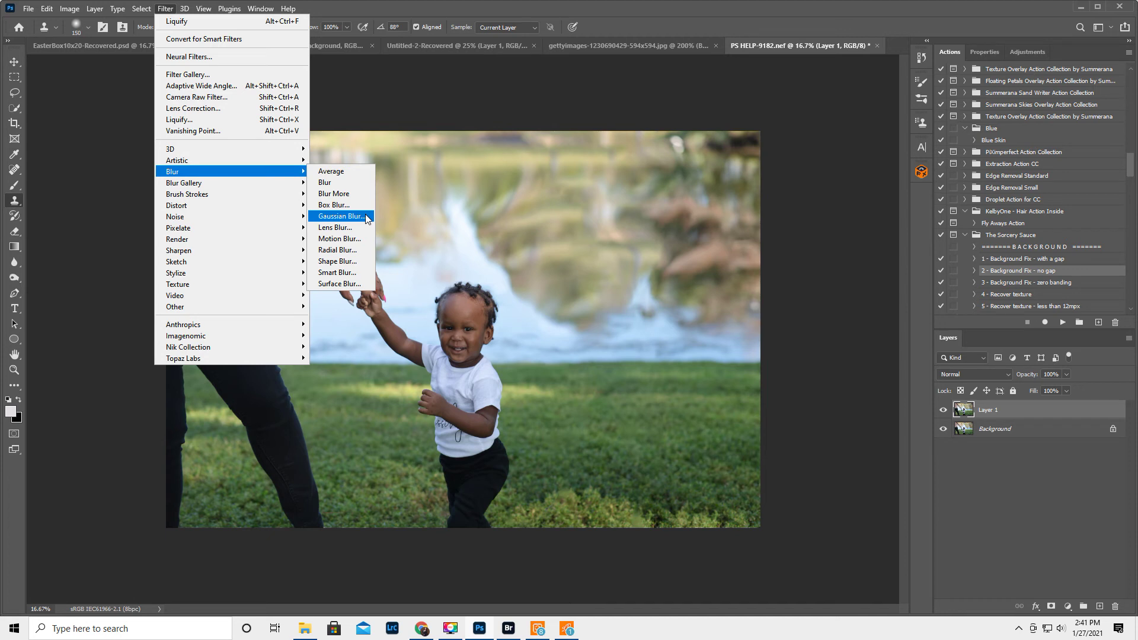
{"action": "left_click", "coordinate": [340, 216]}
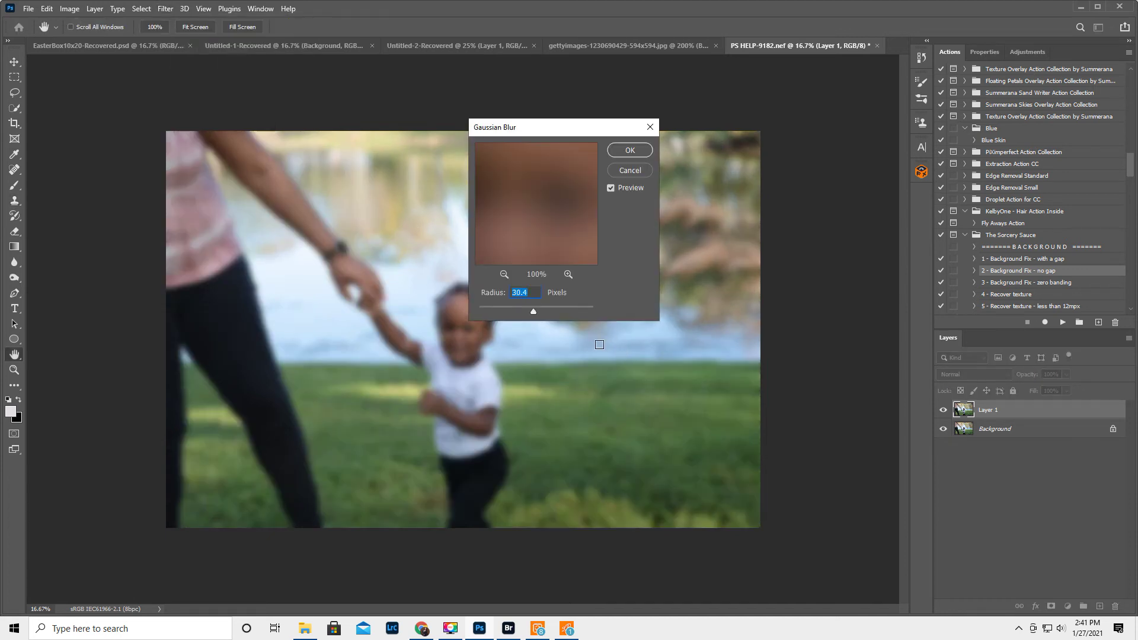
{"action": "left_click_drag", "start_coordinate": [527, 313], "coordinate": [494, 316]}
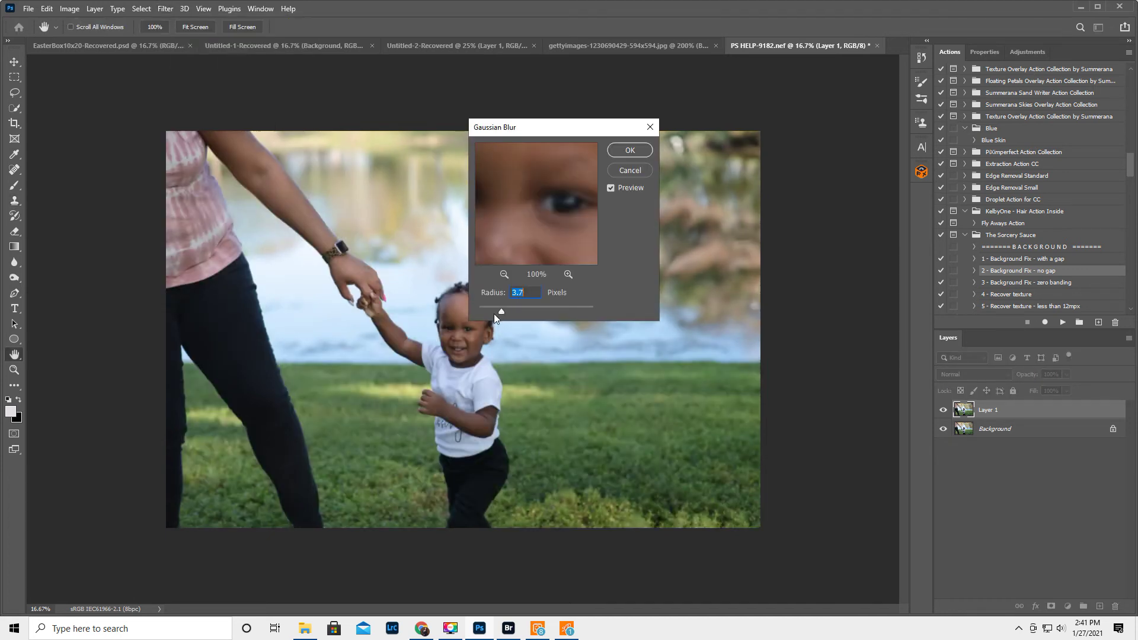
{"action": "left_click_drag", "start_coordinate": [566, 132], "coordinate": [746, 277]}
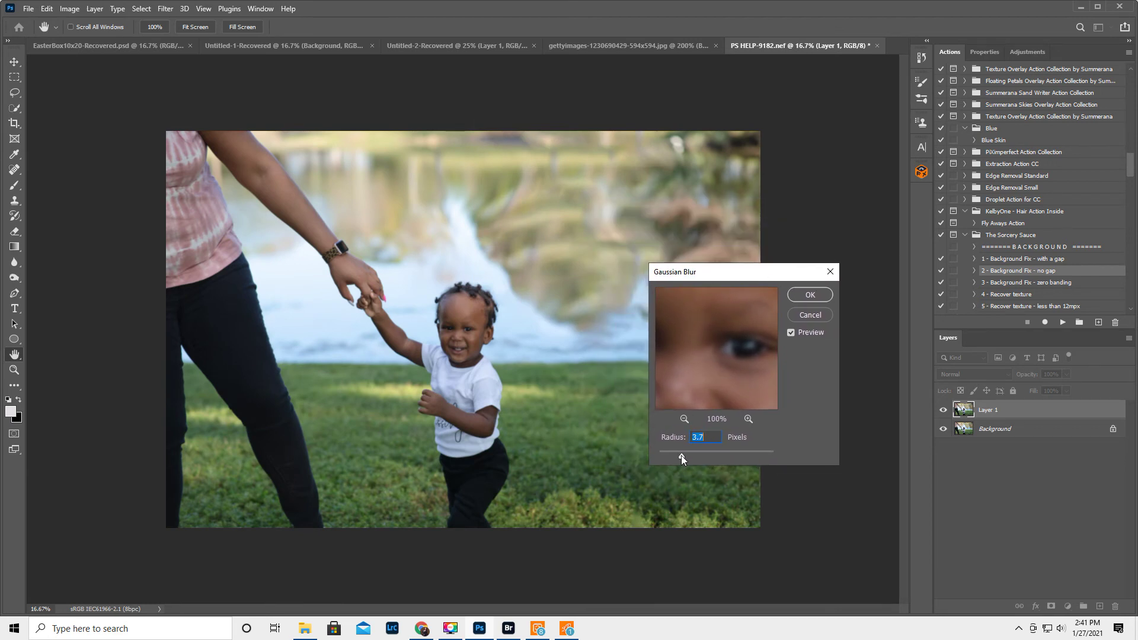
{"action": "left_click_drag", "start_coordinate": [681, 457], "coordinate": [716, 457]}
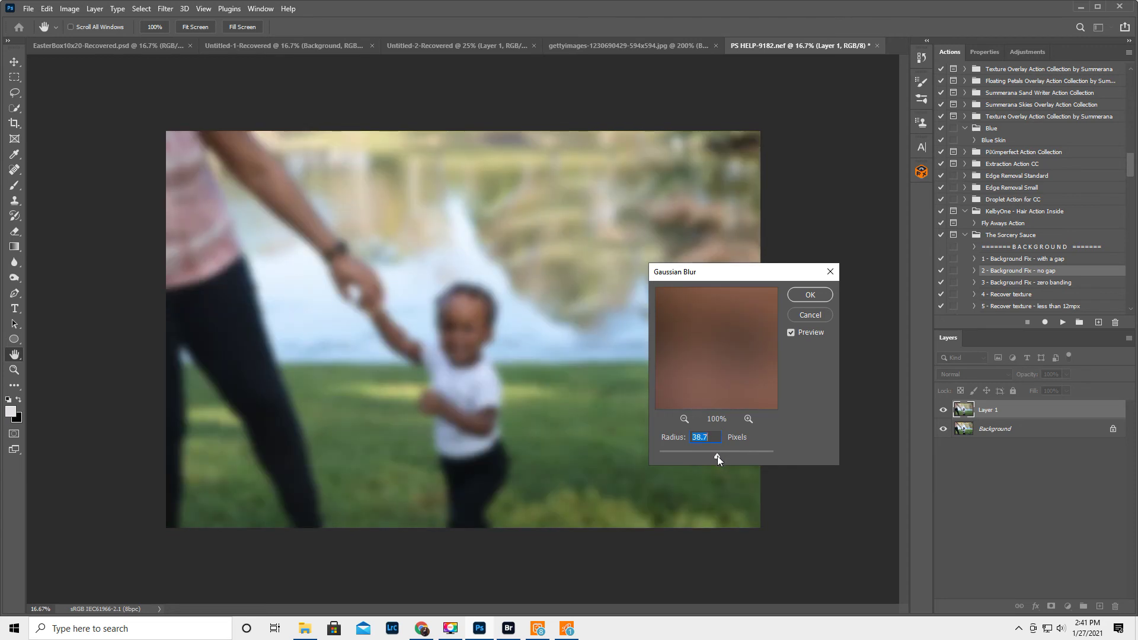
{"action": "left_click_drag", "start_coordinate": [716, 456], "coordinate": [706, 456]}
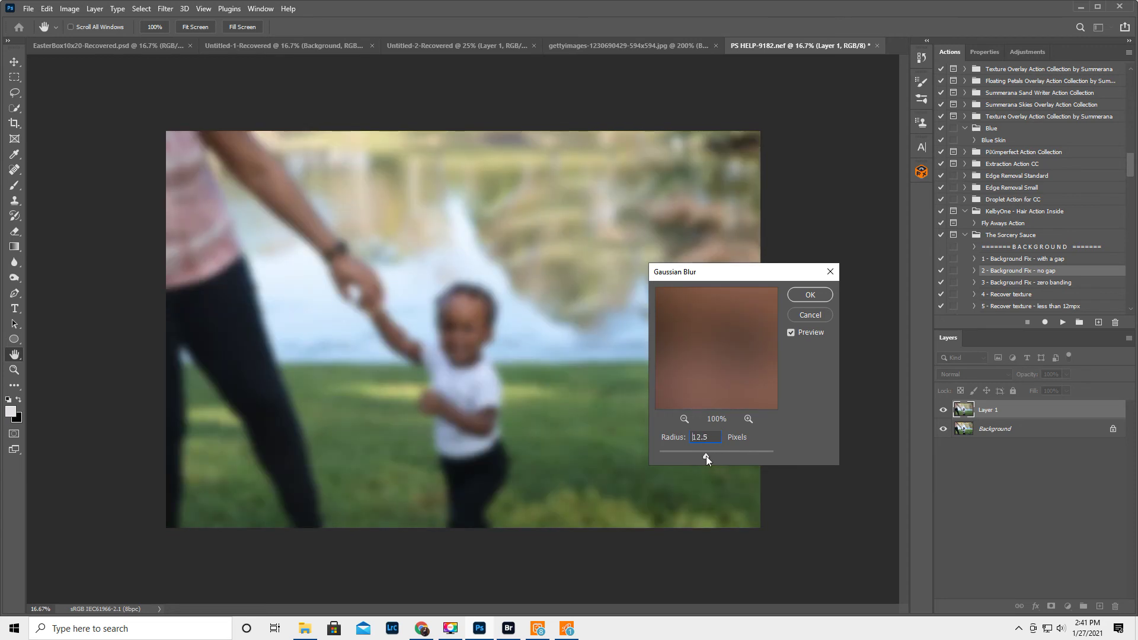
{"action": "left_click", "coordinate": [810, 295]}
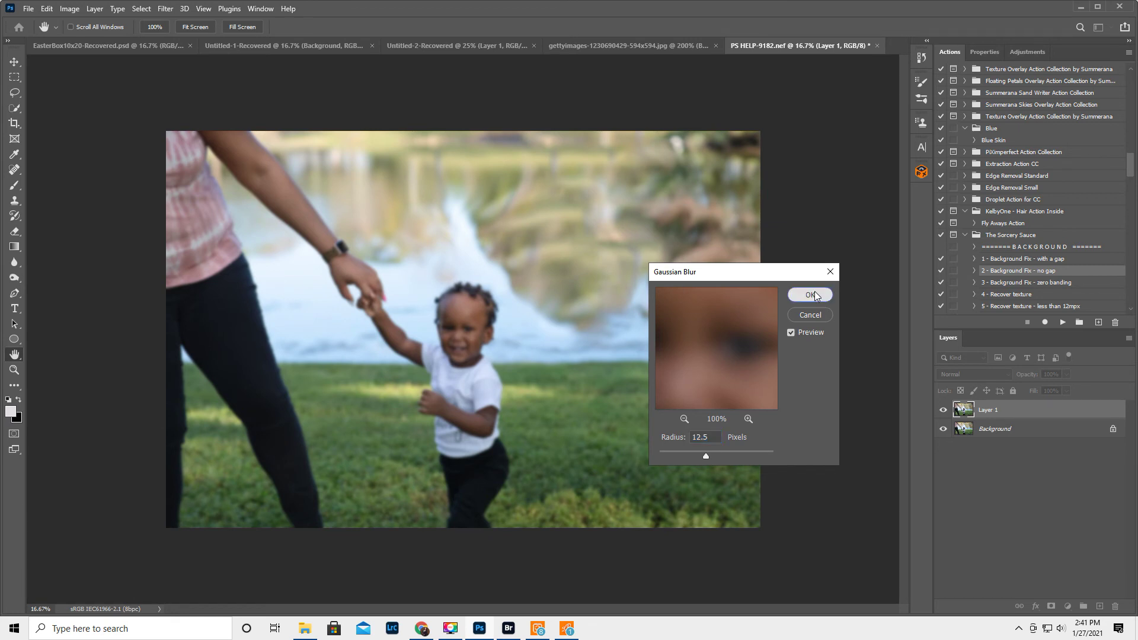
{"action": "key", "text": "s"}
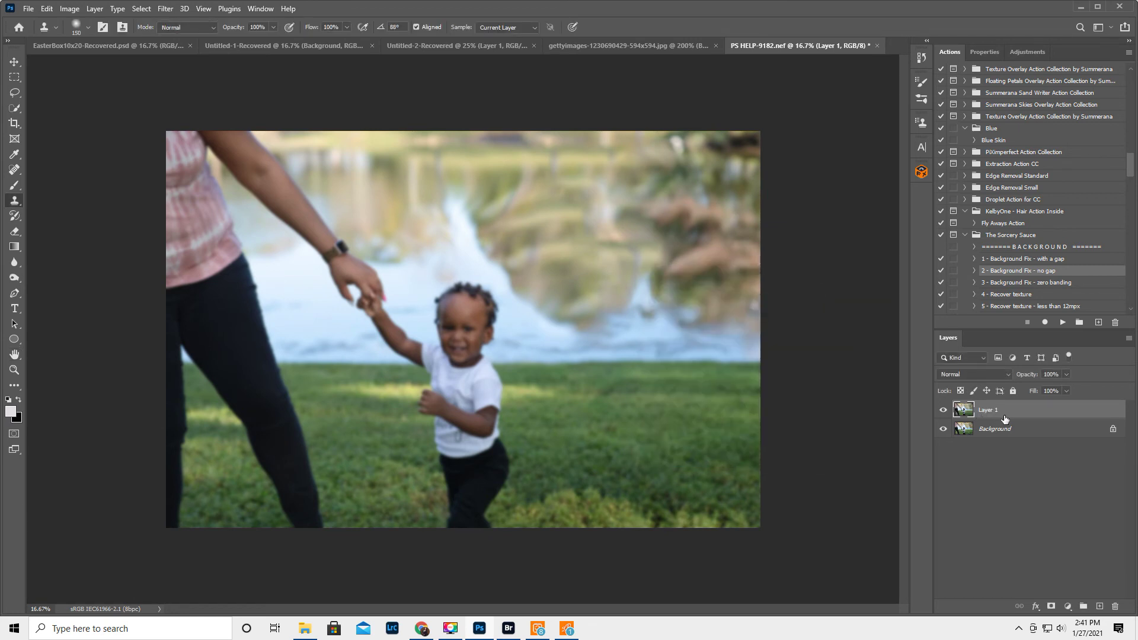
Add a black mask to the blurred layer and paint blur back into the upper-right background
{"action": "left_click", "coordinate": [1050, 606], "text": "alt"}
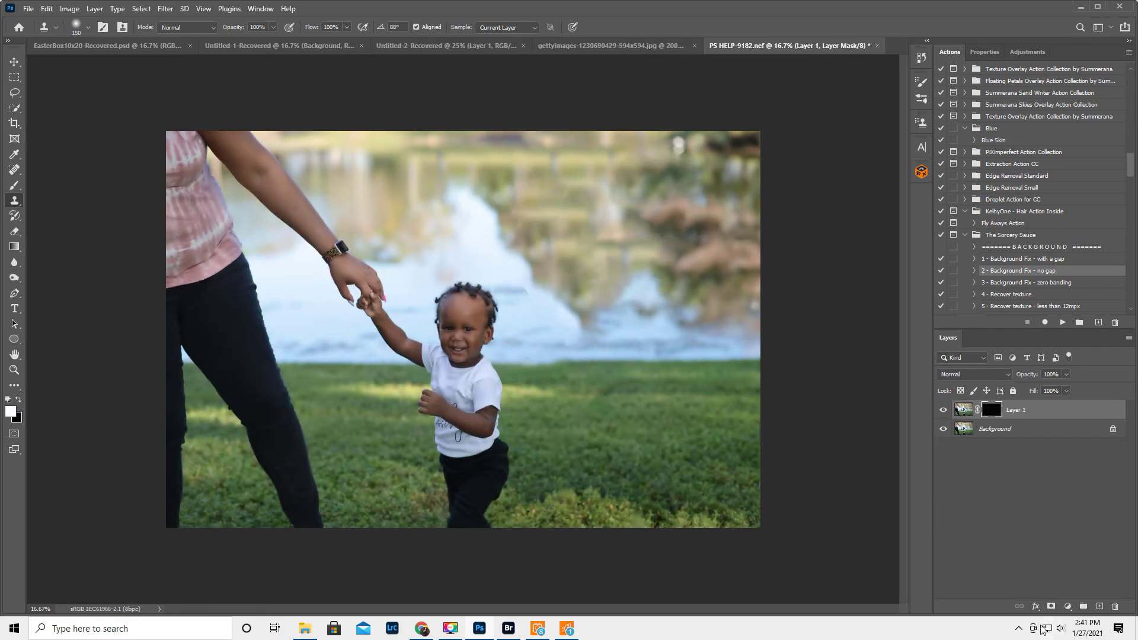
{"action": "left_click", "coordinate": [13, 186]}
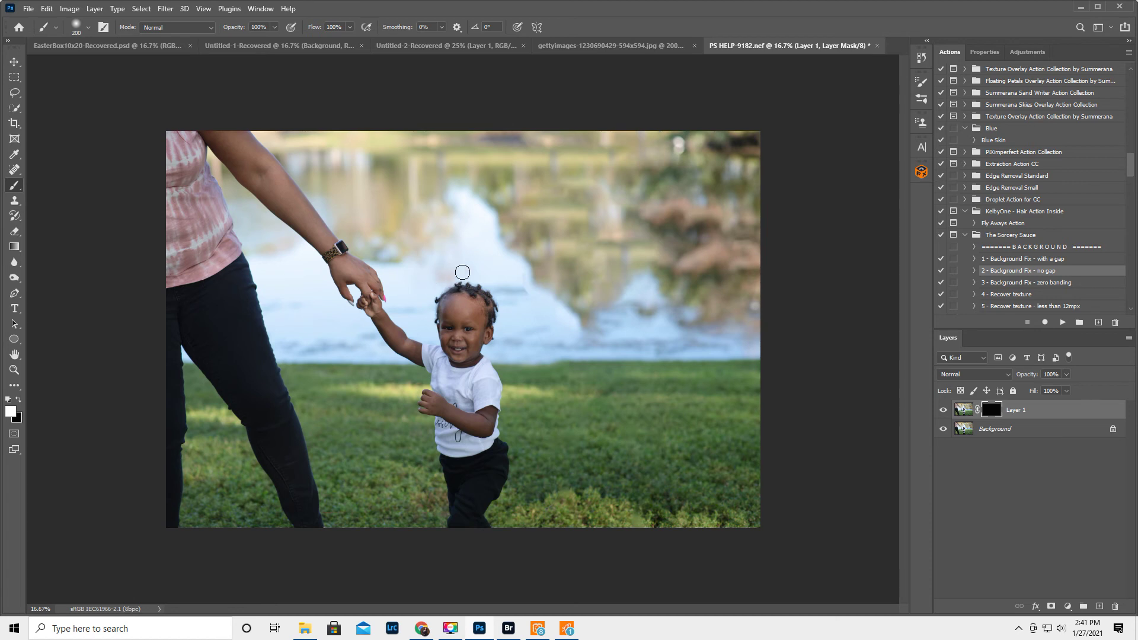
{"action": "key", "text": "bracketright"}
{"action": "key", "text": "bracketright"}
{"action": "key", "text": "bracketright"}
{"action": "key", "text": "bracketright"}
{"action": "key", "text": "bracketright"}
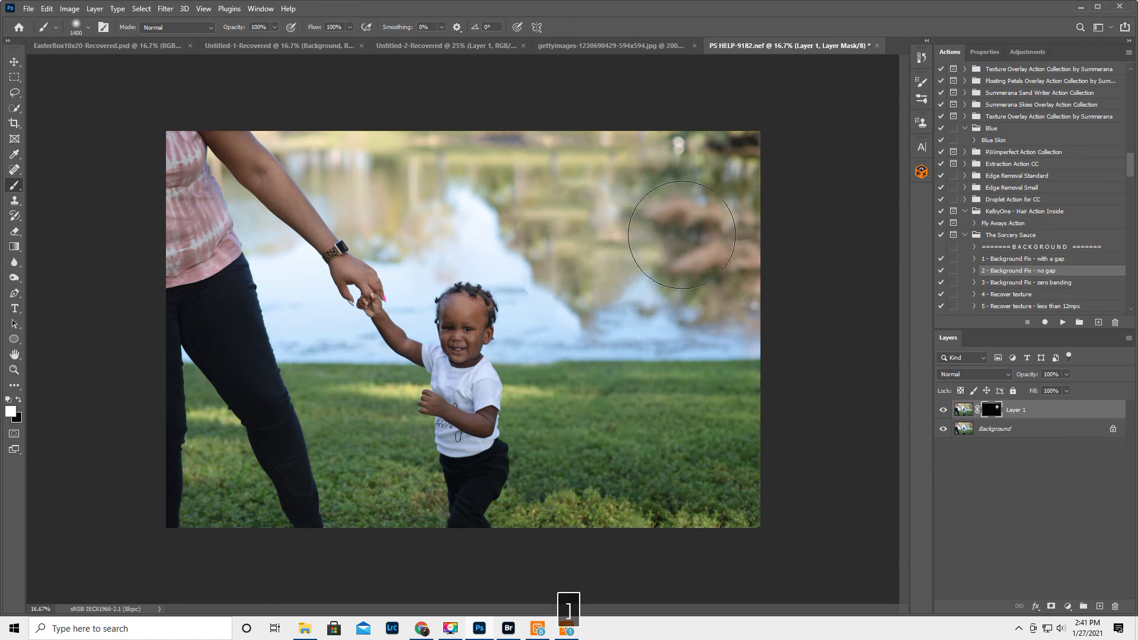
{"action": "left_click", "coordinate": [643, 261]}
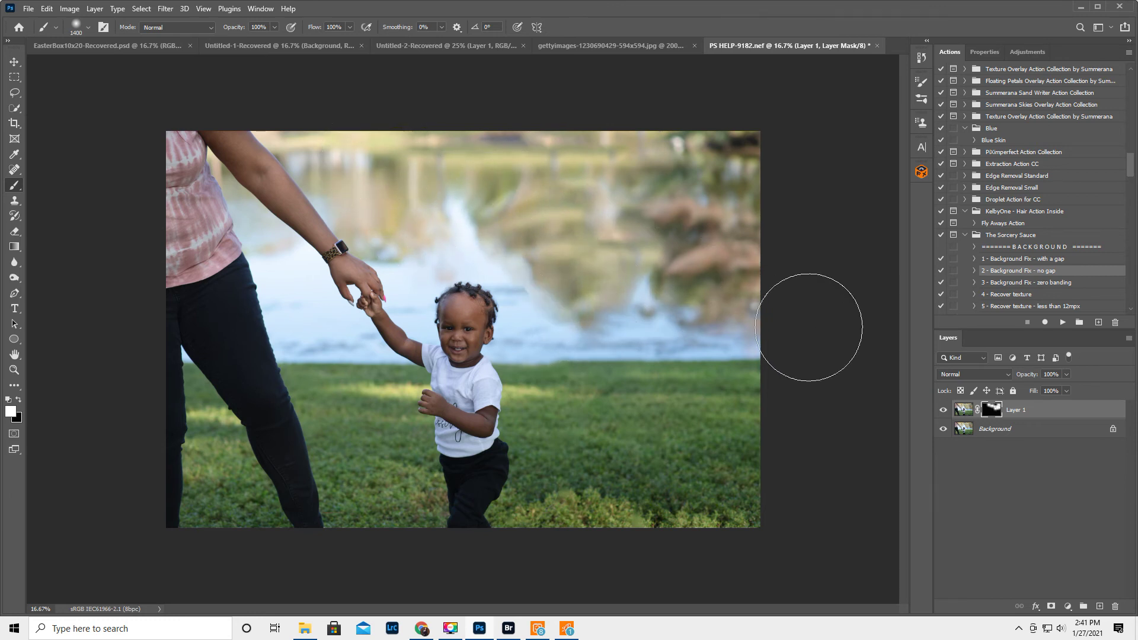
Refine the mask over the upper water, then flatten into a single Background layer
{"action": "left_click", "coordinate": [942, 410]}
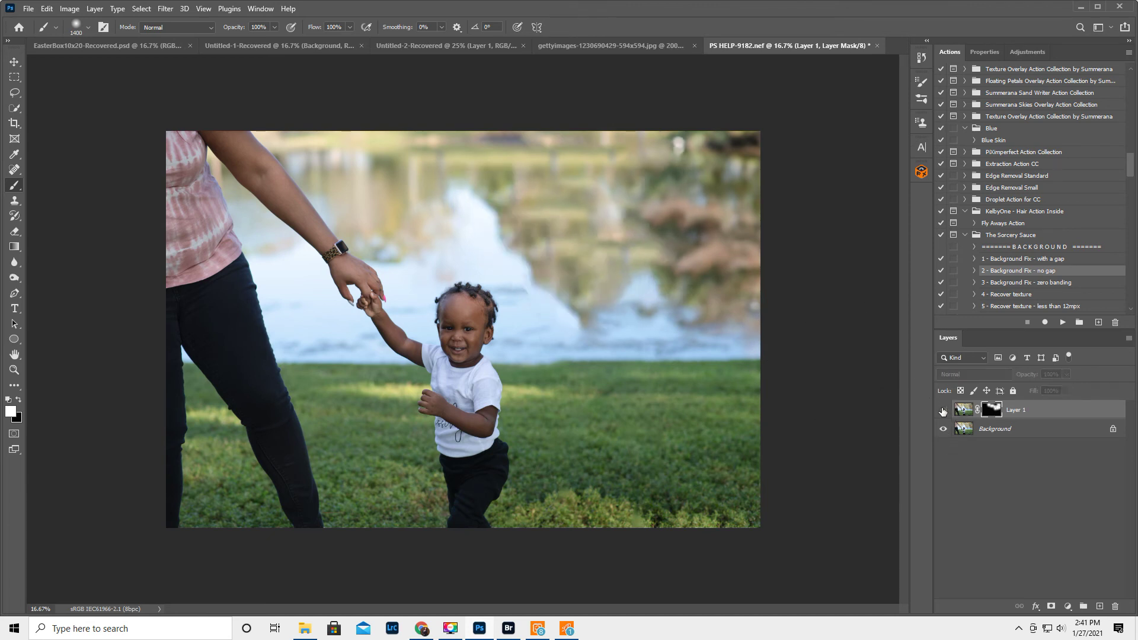
{"action": "left_click", "coordinate": [942, 410]}
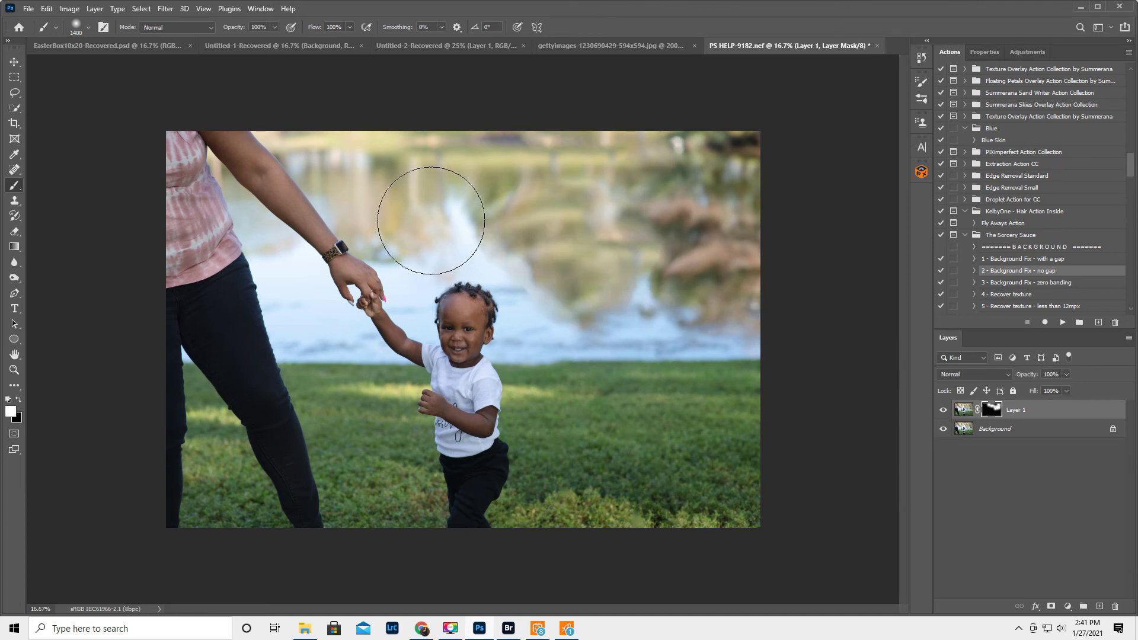
{"action": "mouse_move", "coordinate": [433, 209]}
{"action": "left_mouse_down"}
{"action": "mouse_move", "coordinate": [419, 165]}
{"action": "mouse_move", "coordinate": [363, 154]}
{"action": "mouse_move", "coordinate": [381, 157]}
{"action": "left_mouse_up"}
{"action": "left_click", "coordinate": [1129, 338]}
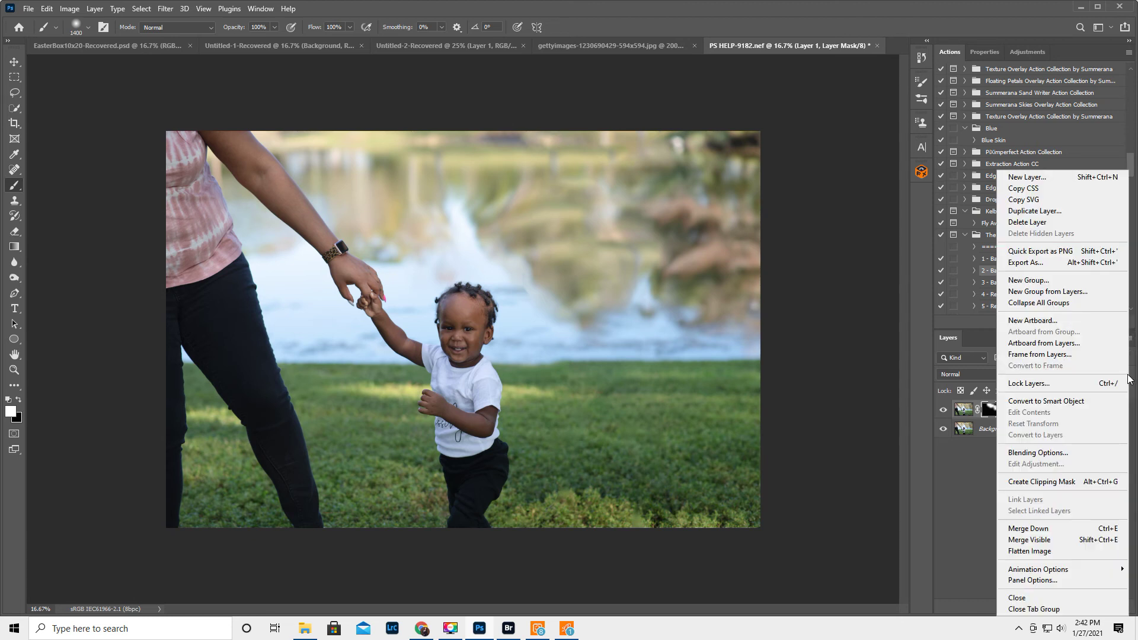
{"action": "left_click", "coordinate": [1041, 554]}
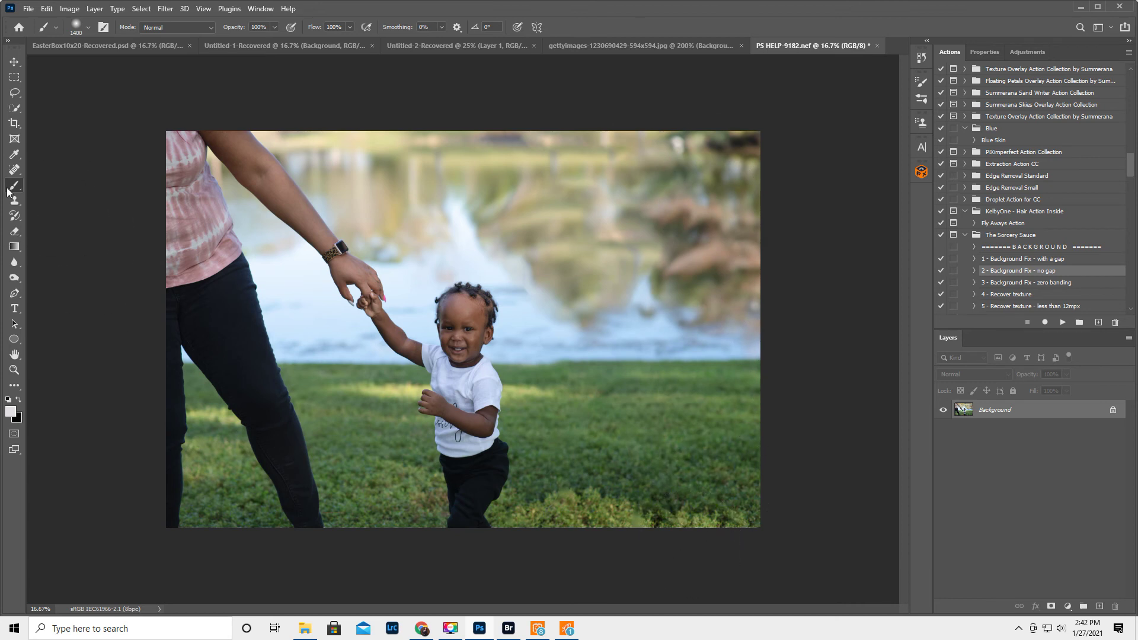
Crop to a 15x11 landscape ratio, tightening the frame around the woman and child
{"action": "left_click", "coordinate": [14, 123]}
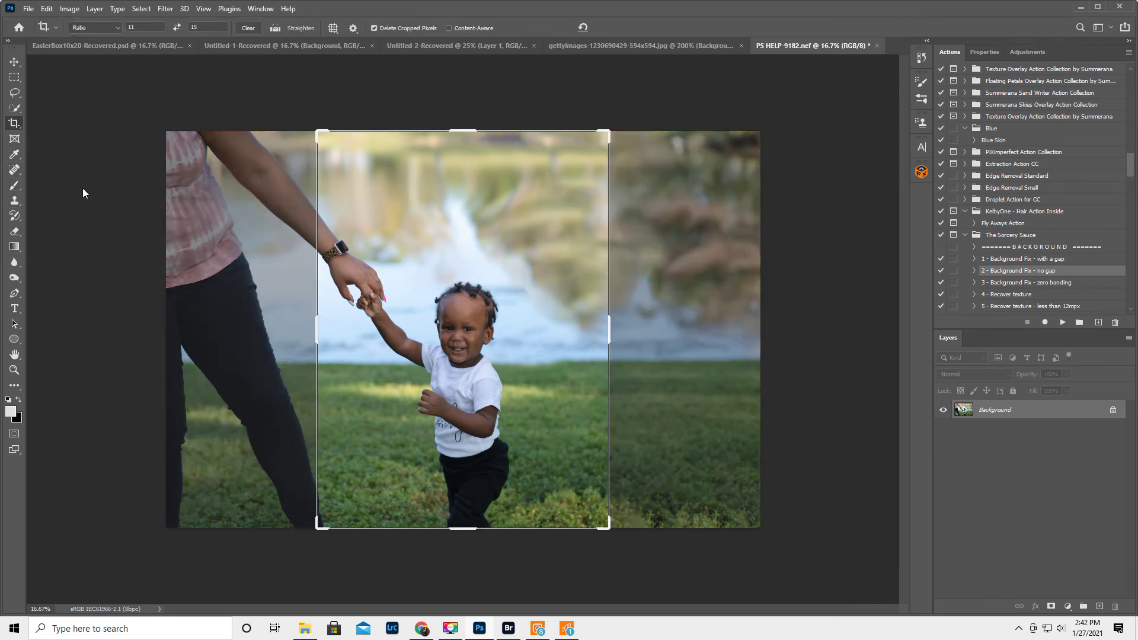
{"action": "left_click", "coordinate": [177, 28]}
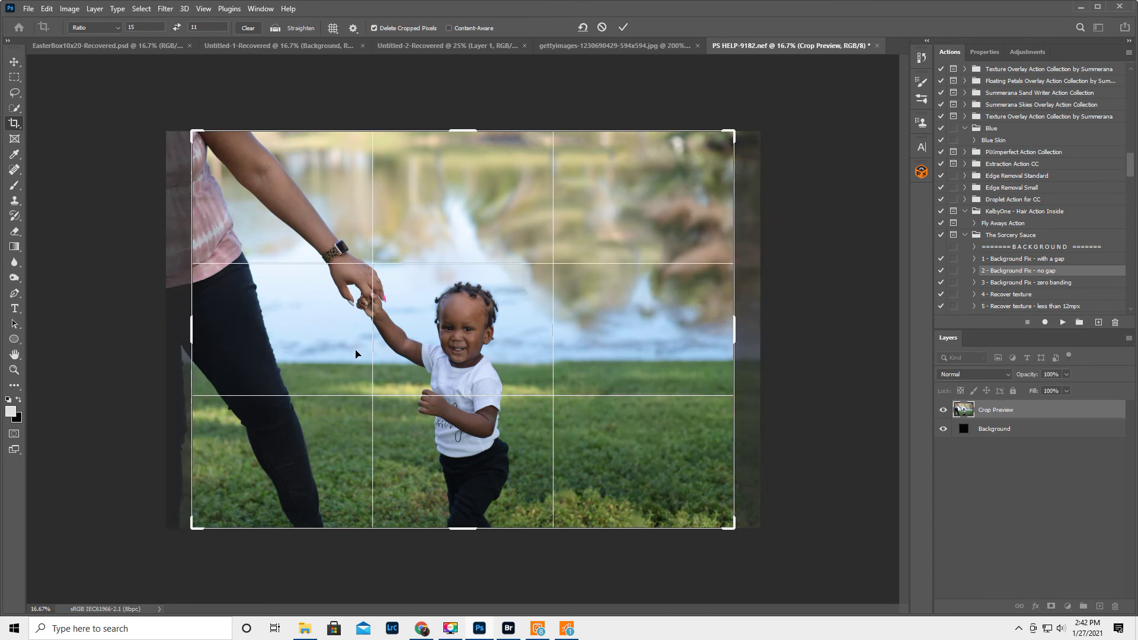
{"action": "mouse_move", "coordinate": [356, 354]}
{"action": "left_mouse_down"}
{"action": "mouse_move", "coordinate": [380, 350]}
{"action": "mouse_move", "coordinate": [357, 349]}
{"action": "left_mouse_up"}
{"action": "left_click_drag", "start_coordinate": [734, 130], "coordinate": [715, 144]}
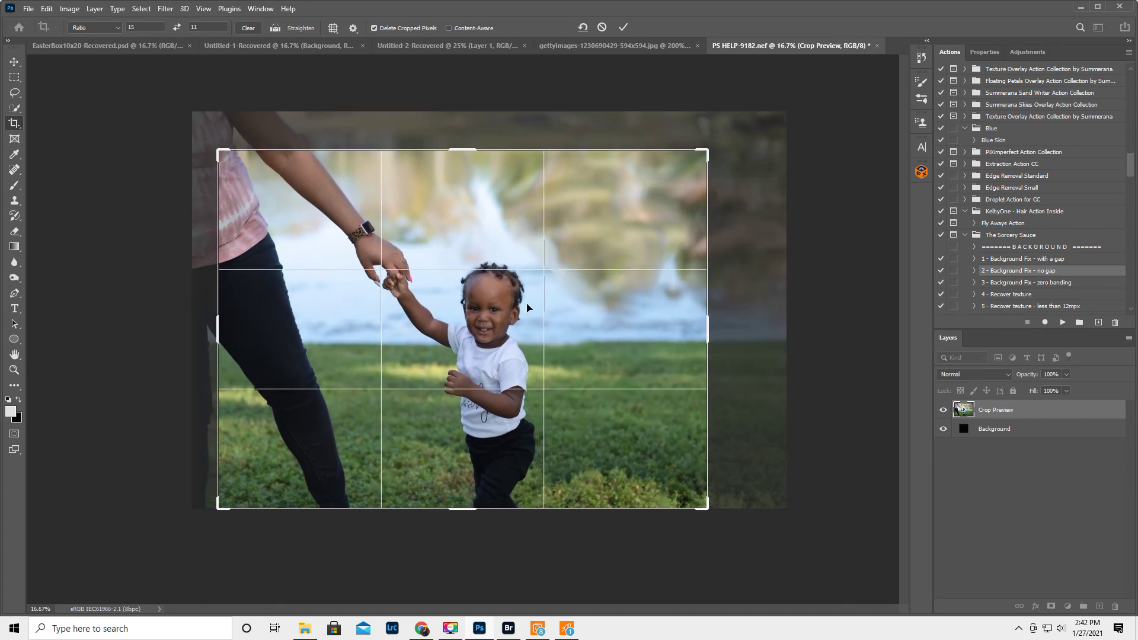
{"action": "left_click", "coordinate": [623, 27]}
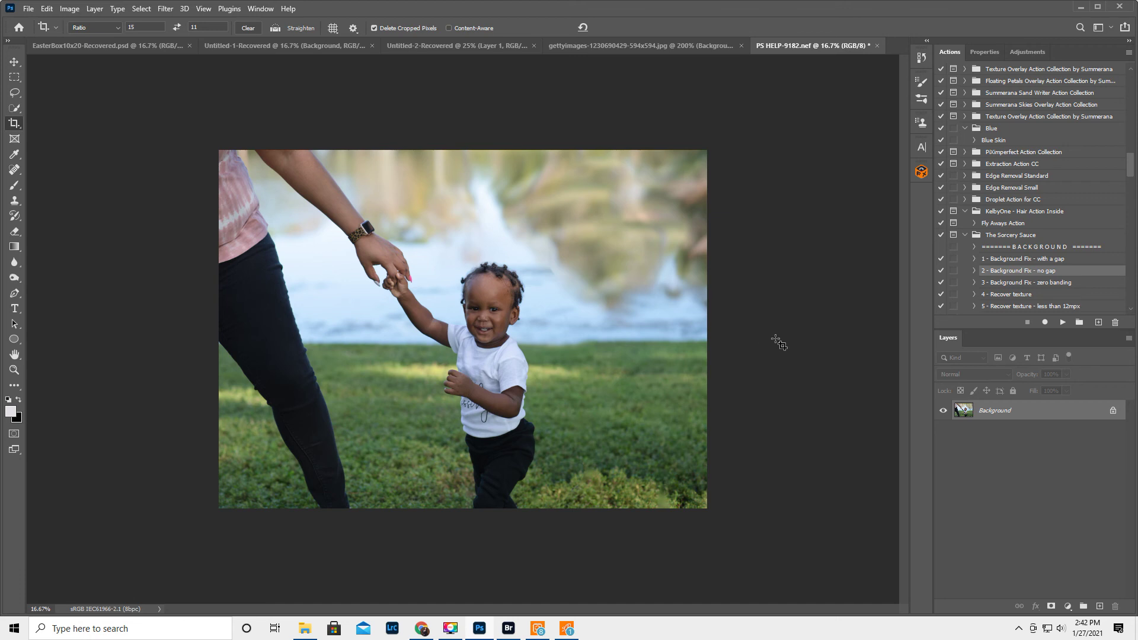
Duplicate the background and sample the water beside the child's head as the clone source
{"action": "left_click", "coordinate": [15, 202]}
{"action": "key", "text": "ctrl+j"}
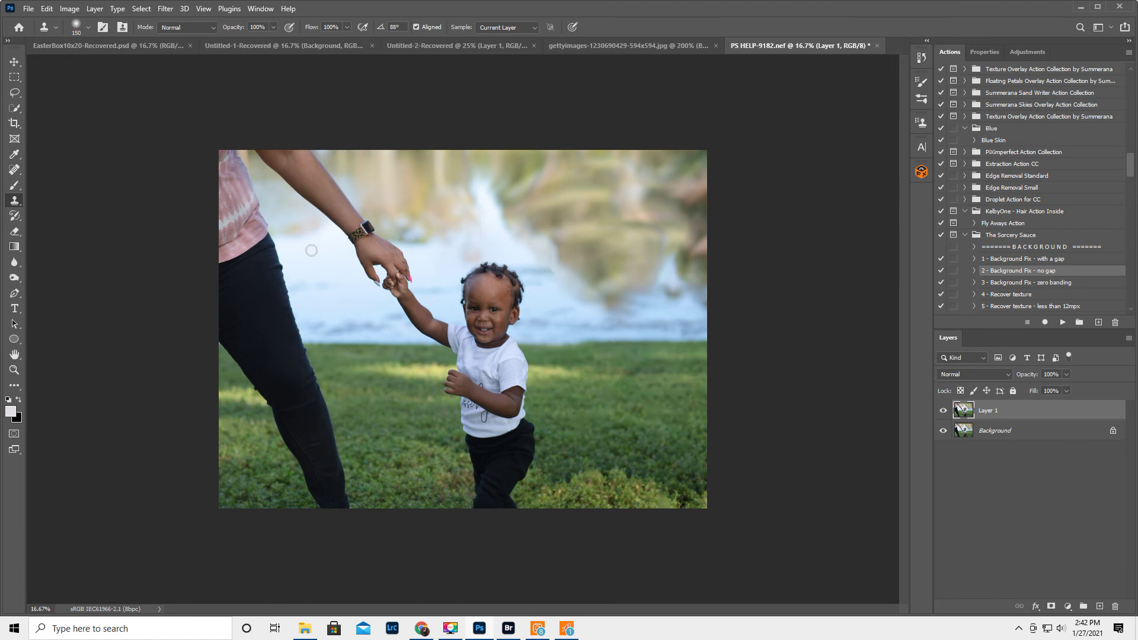
{"action": "key", "text": "bracketright"}
{"action": "key", "text": "bracketright"}
{"action": "key", "text": "bracketright"}
{"action": "key", "text": "bracketright"}
{"action": "key", "text": "bracketright"}
{"action": "key", "text": "bracketright"}
{"action": "key", "text": "bracketleft"}
{"action": "key", "text": "bracketleft"}
{"action": "key", "text": "alt"}
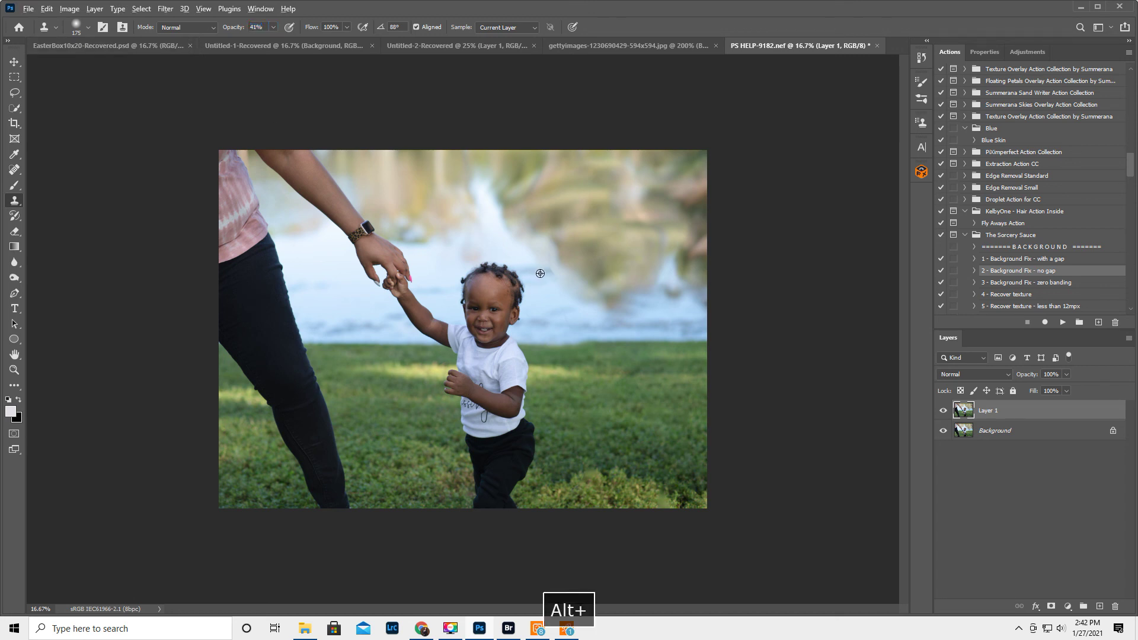
{"action": "left_click", "coordinate": [539, 273], "text": "alt"}
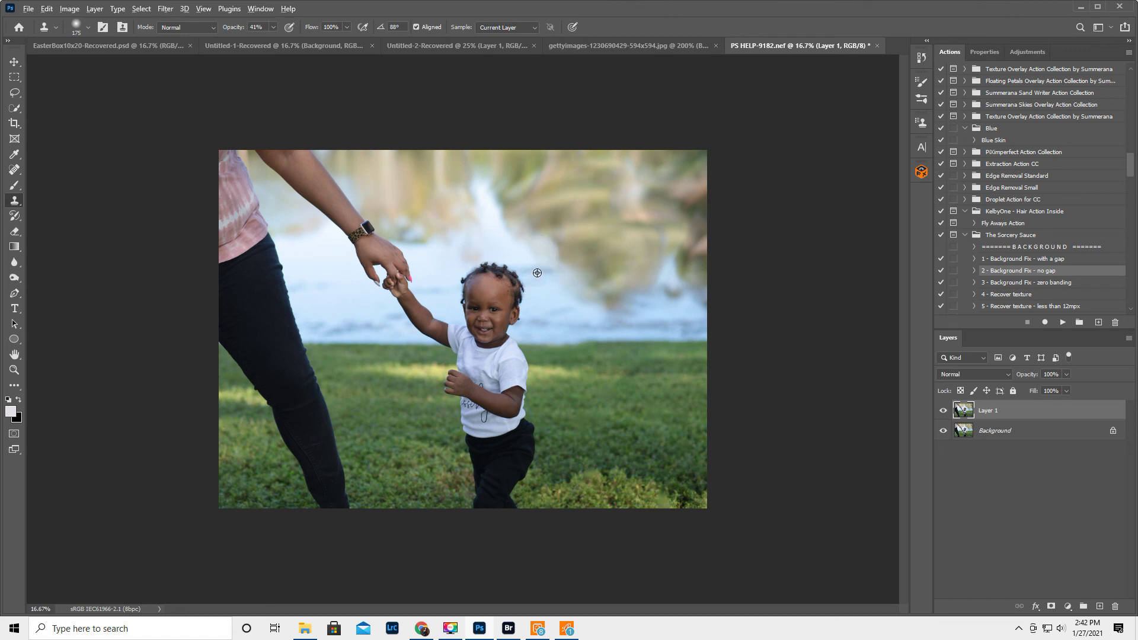
{"action": "key", "text": "alt"}
{"action": "left_click", "coordinate": [546, 271], "text": "alt"}
Enlarge the clone brush and clone texture across the blurred trees and their reflections
{"action": "right_click", "coordinate": [578, 286]}
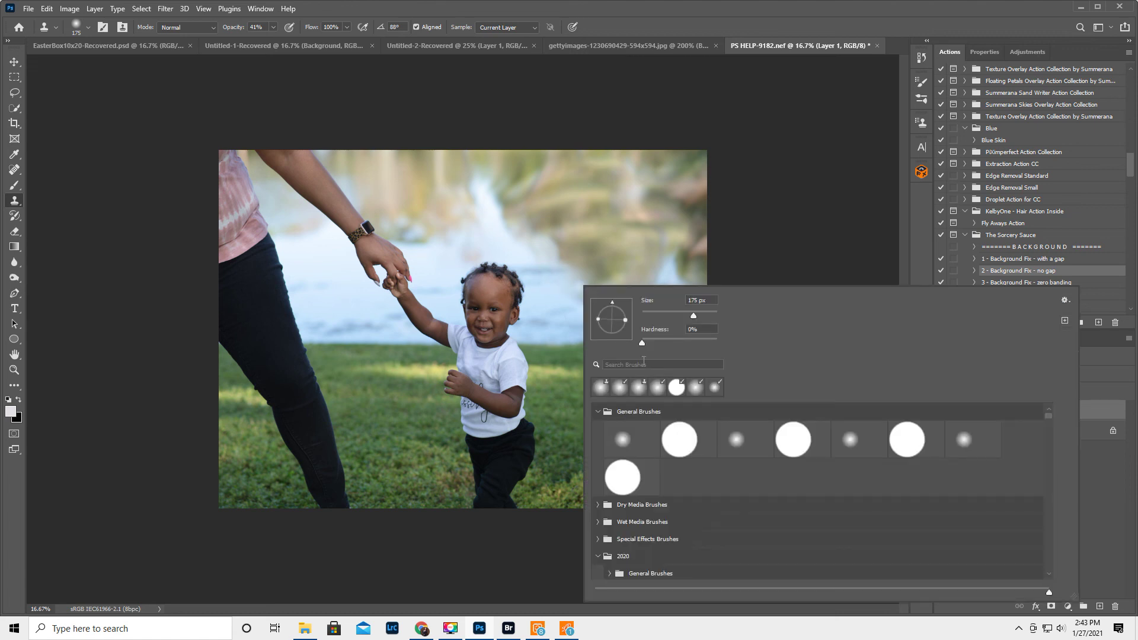
{"action": "left_click", "coordinate": [605, 6]}
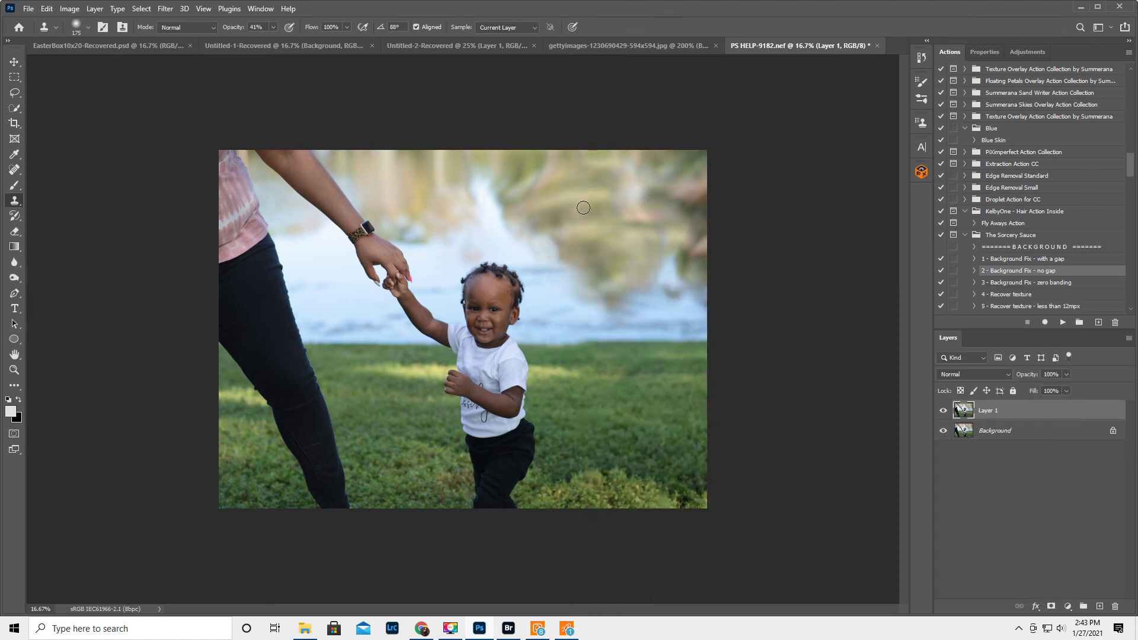
{"action": "key", "text": "bracketright"}
{"action": "key", "text": "bracketright"}
{"action": "key", "text": "bracketright"}
{"action": "key", "text": "bracketright"}
{"action": "key", "text": "bracketright"}
{"action": "key", "text": "bracketright"}
{"action": "key", "text": "bracketright"}
{"action": "key", "text": "bracketright"}
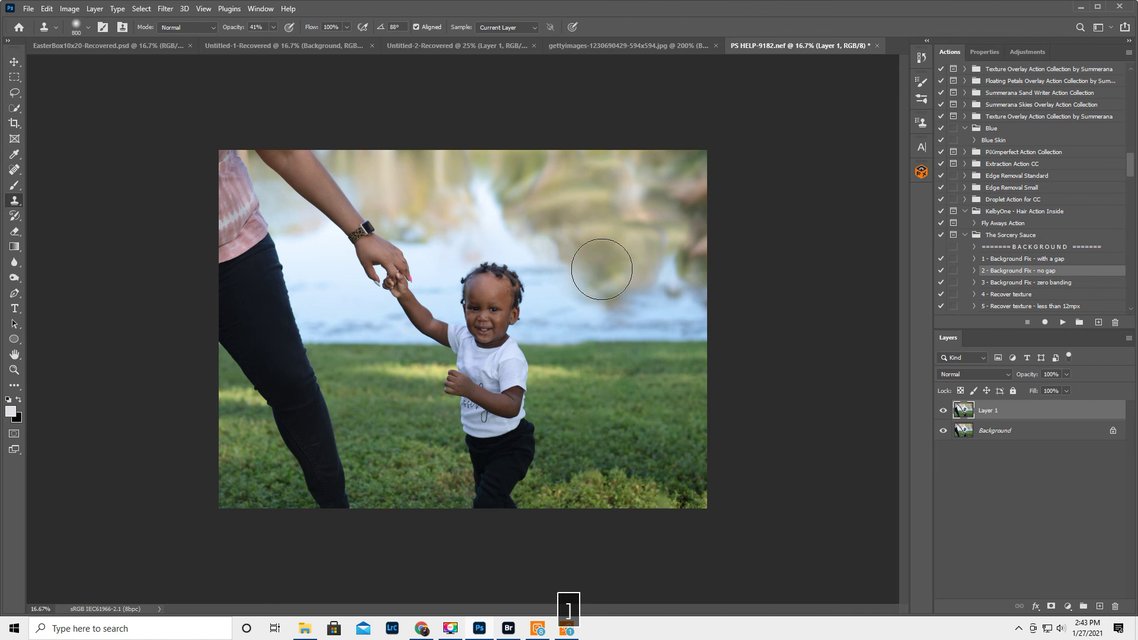
{"action": "key", "text": "alt"}
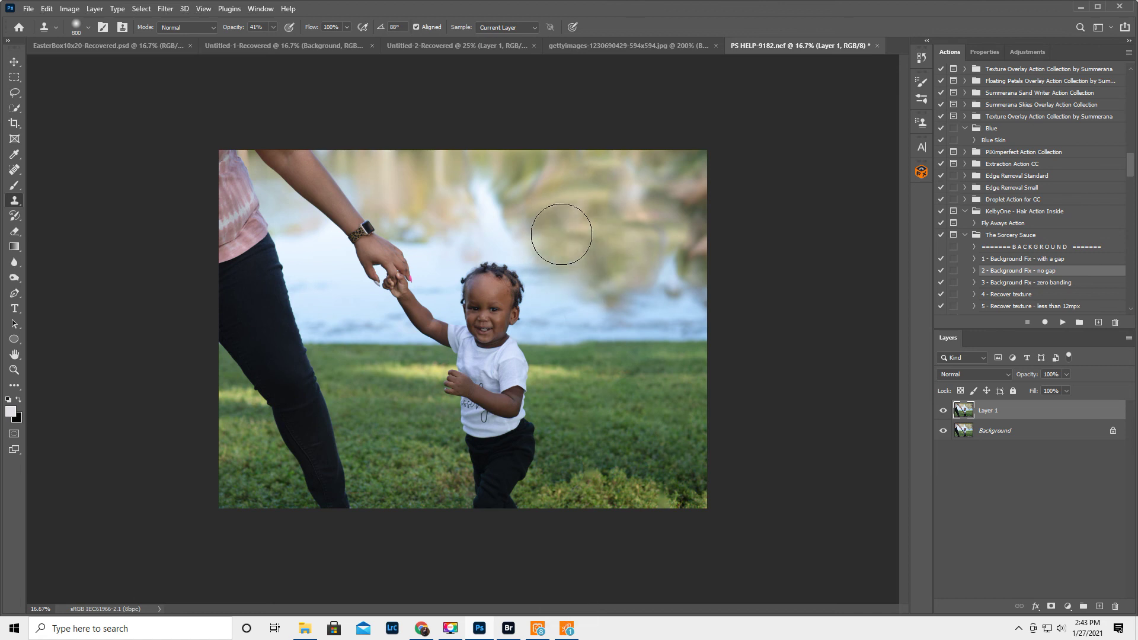
{"action": "left_click", "coordinate": [503, 190], "text": "alt"}
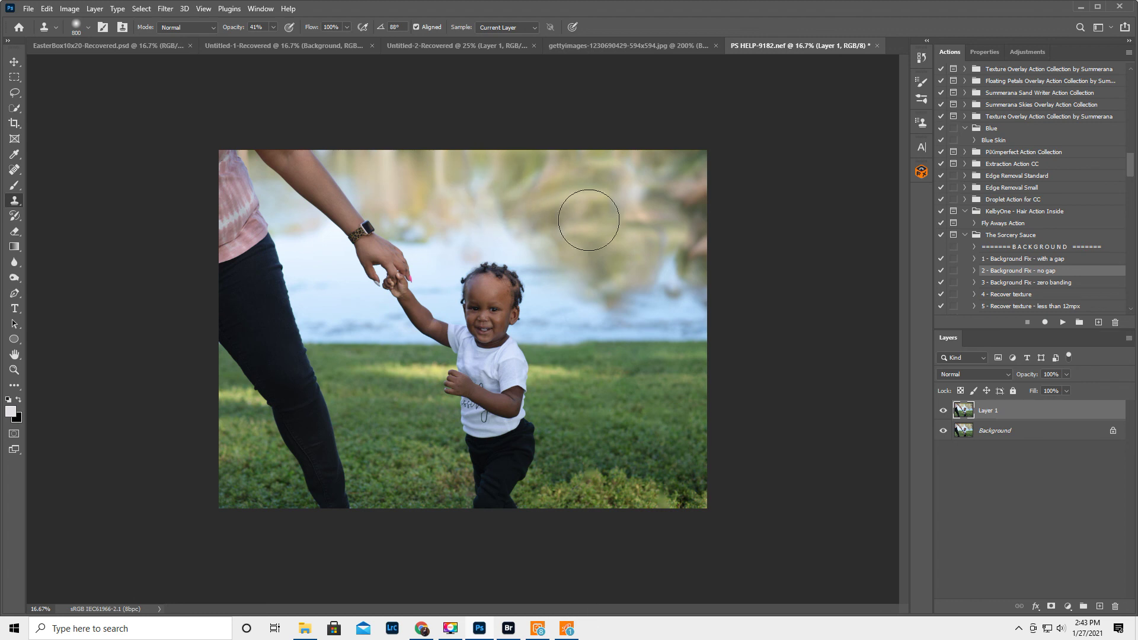
{"action": "key", "text": "alt"}
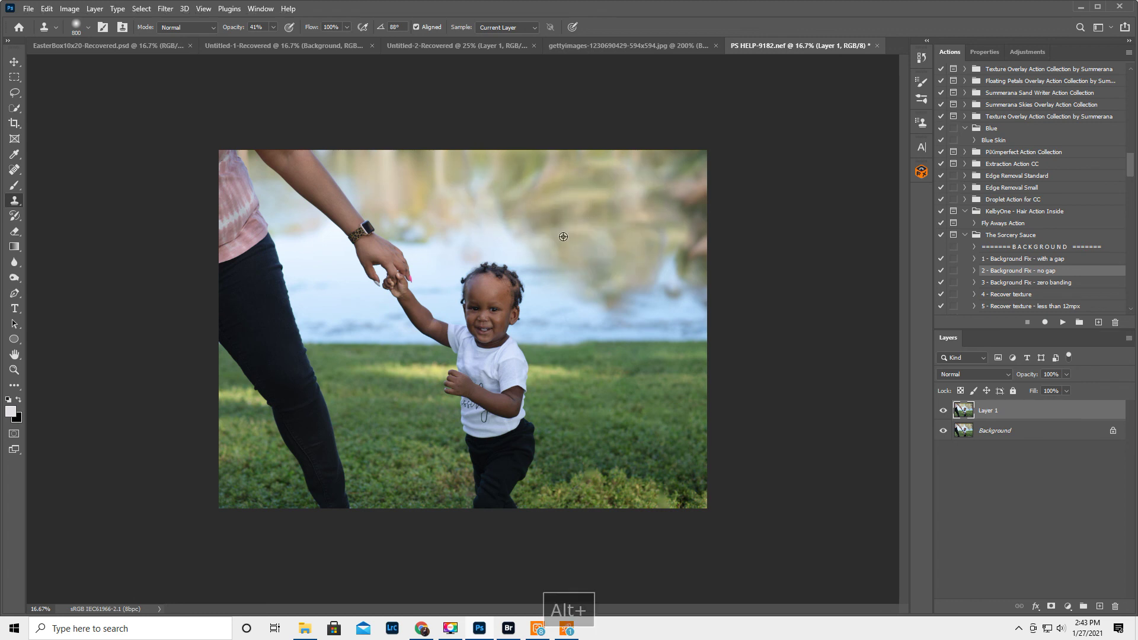
{"action": "key", "text": "alt"}
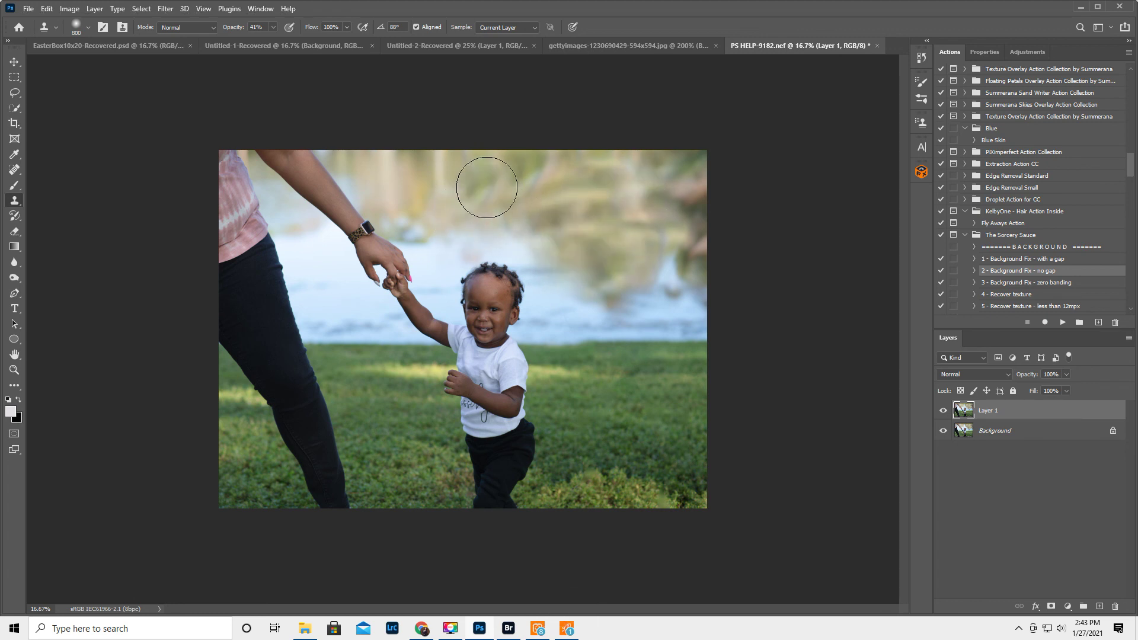
{"action": "left_click", "coordinate": [614, 256], "text": "alt"}
{"action": "left_click", "coordinate": [664, 288]}
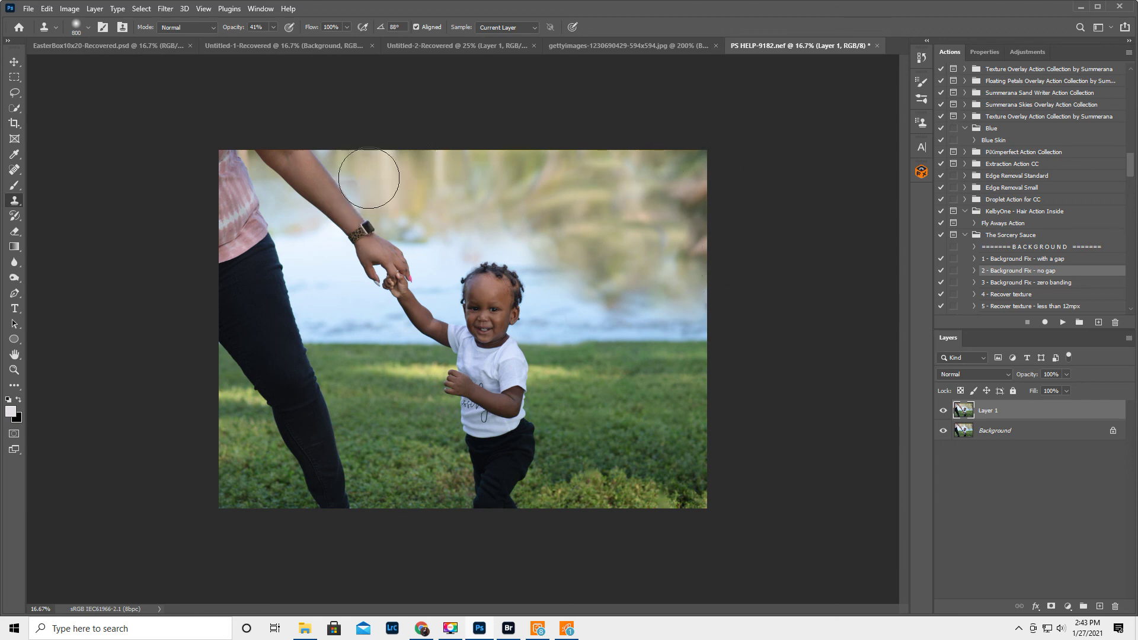
Try cloning beside the woman's leg and onto the right grass, undoing both patches
{"action": "left_click_drag", "start_coordinate": [324, 323], "coordinate": [330, 346]}
{"action": "key", "text": "ctrl+z"}
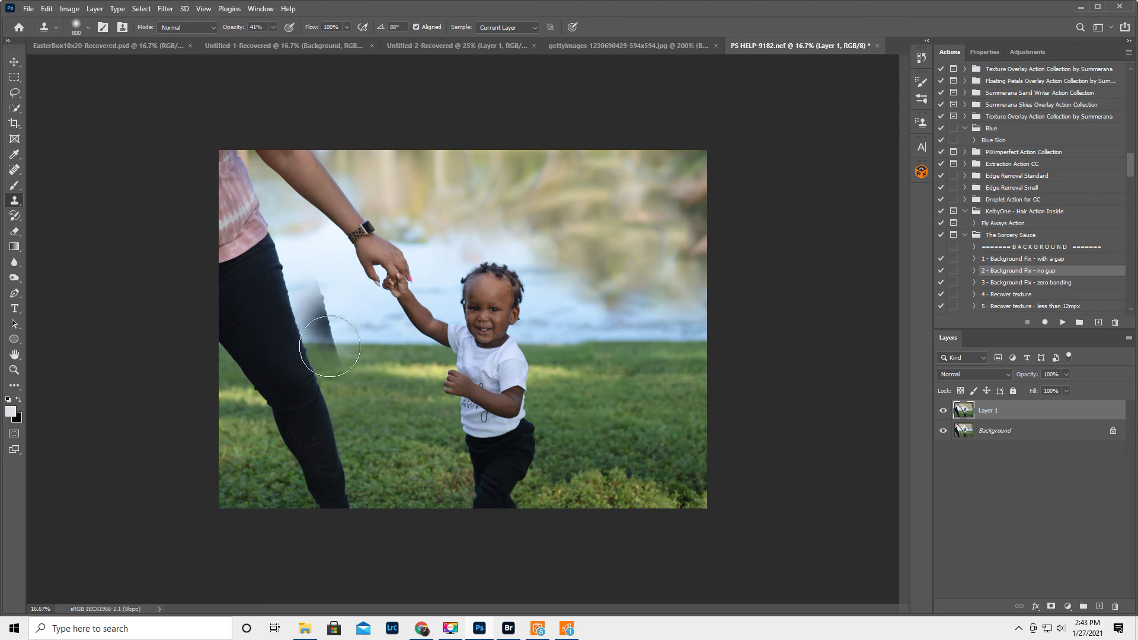
{"action": "key", "text": "ctrl+z"}
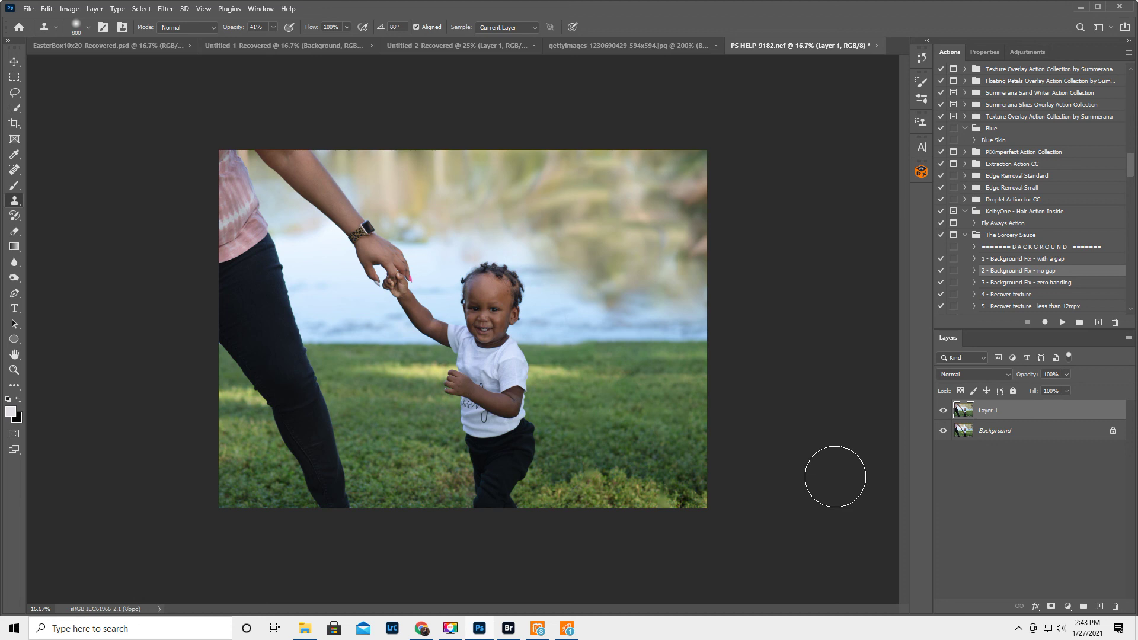
{"action": "left_click", "coordinate": [943, 413]}
{"action": "left_click", "coordinate": [943, 413]}
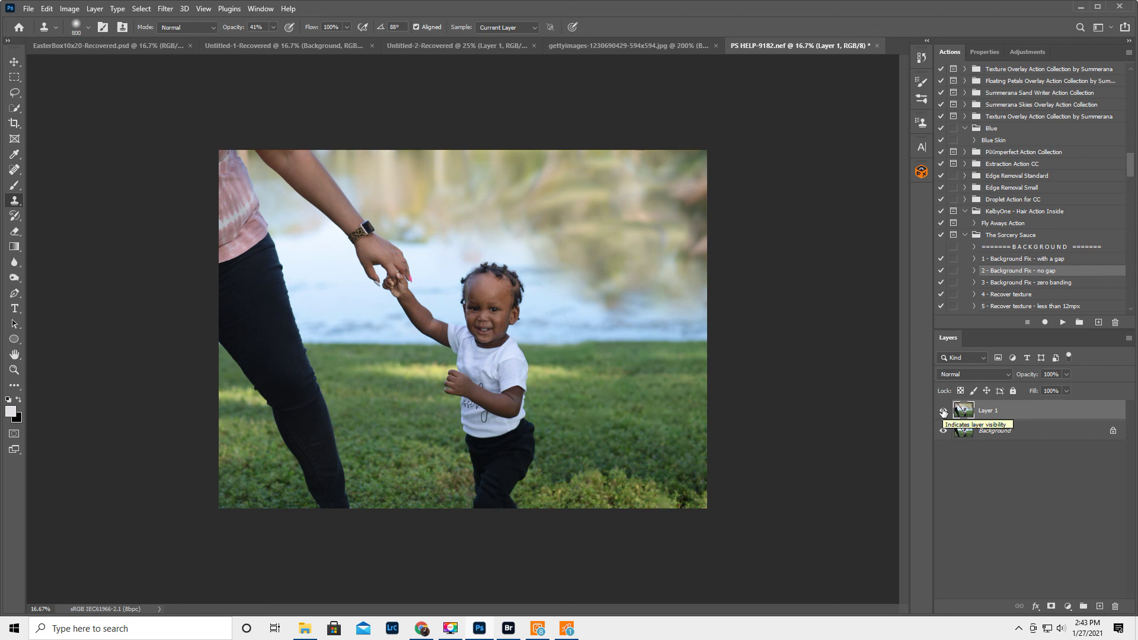
{"action": "left_click", "coordinate": [619, 358]}
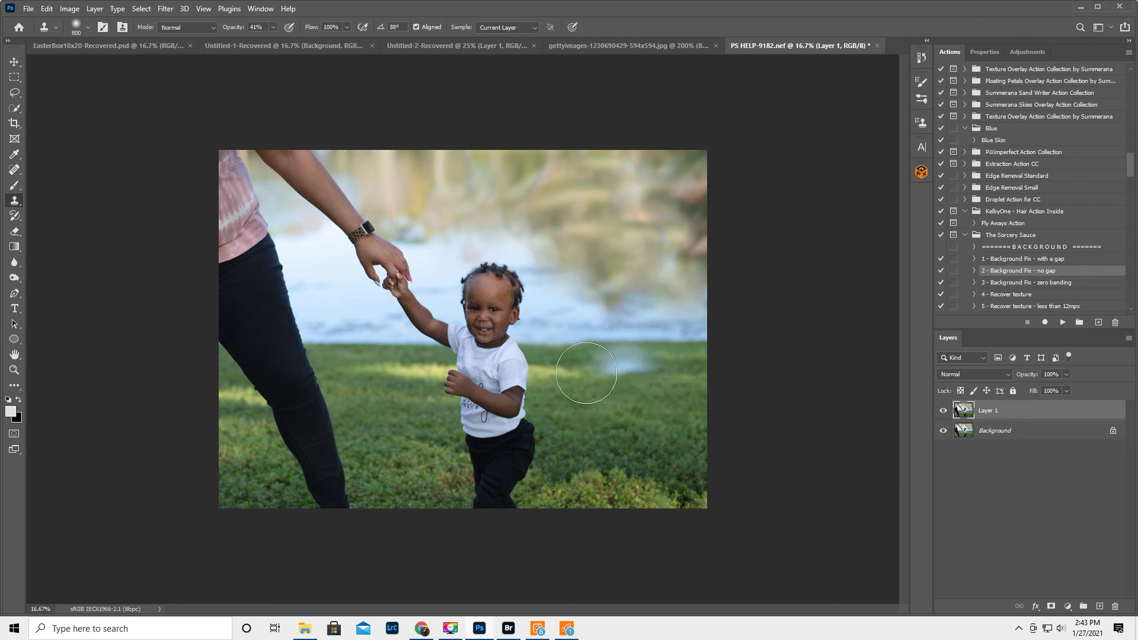
{"action": "key", "text": "ctrl+z"}
Merge the retouch layer into Background and open the Liquify filter
{"action": "left_click", "coordinate": [1129, 338]}
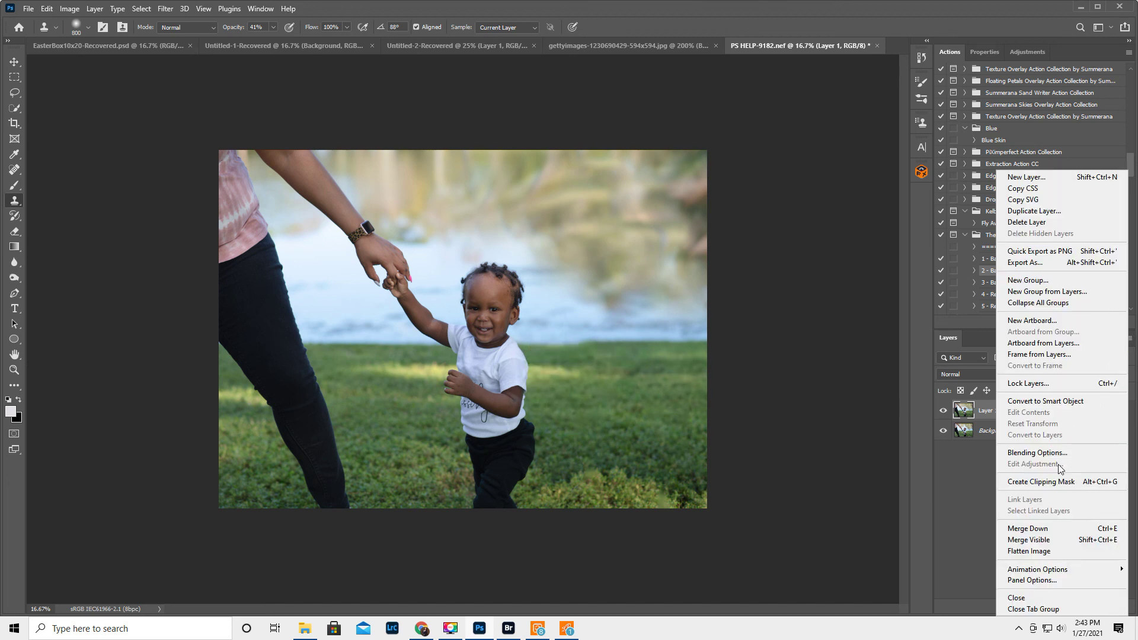
{"action": "left_click", "coordinate": [1034, 538]}
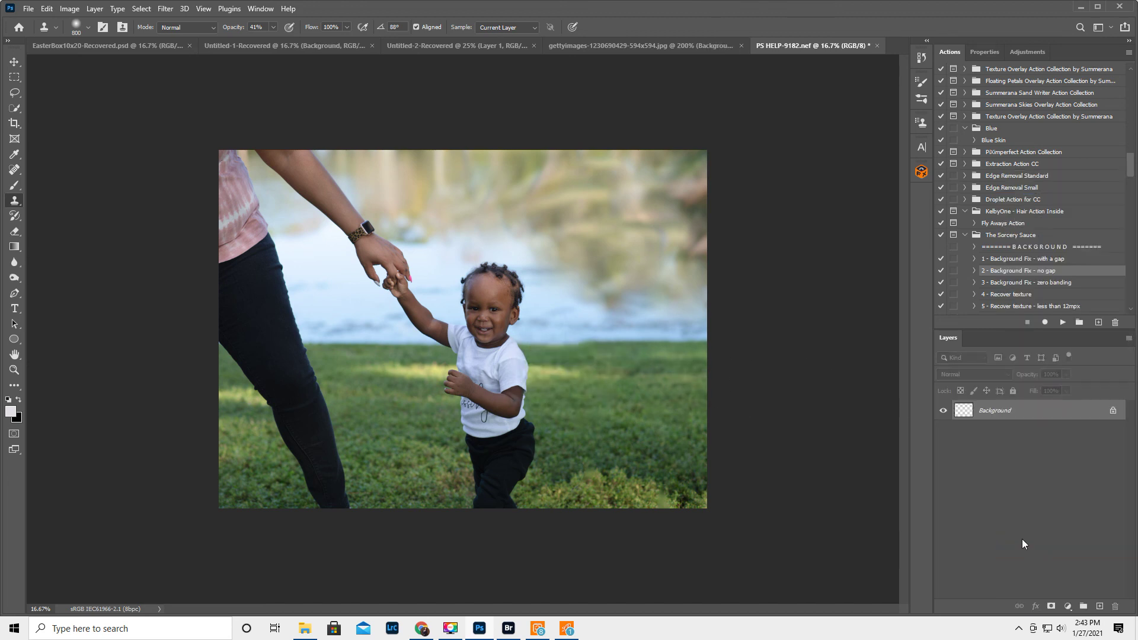
{"action": "left_click", "coordinate": [165, 8]}
{"action": "left_click", "coordinate": [179, 122]}
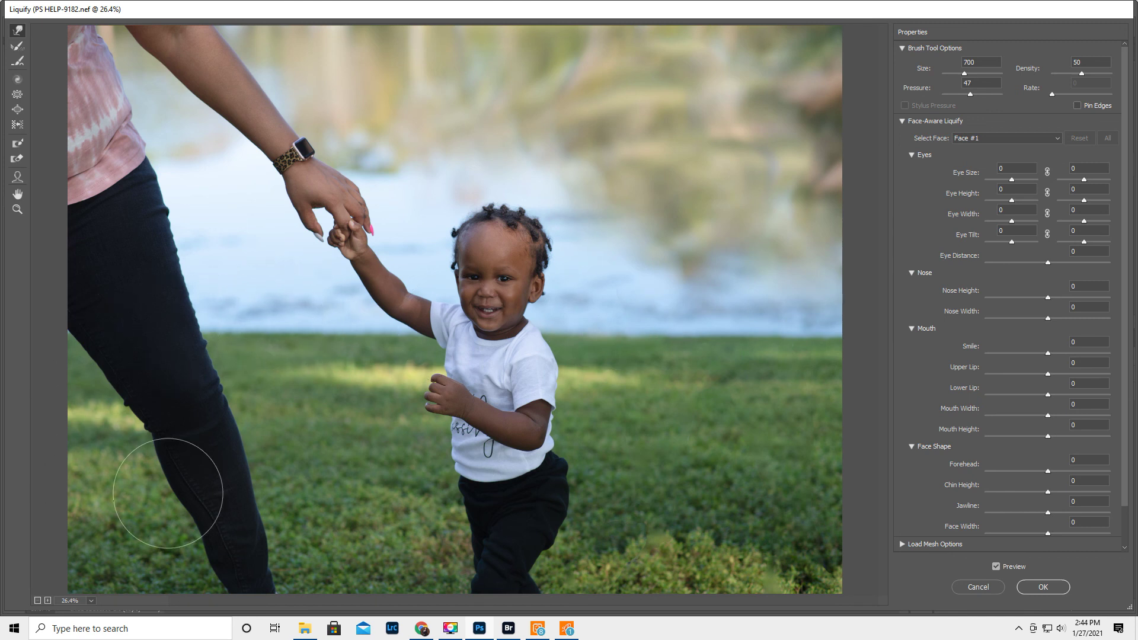
Reduce the Liquify brush size and commit the Liquify changes to the Background layer
{"action": "key", "text": "bracketleft"}
{"action": "key", "text": "bracketleft"}
{"action": "key", "text": "bracketleft"}
{"action": "key", "text": "bracketleft"}
{"action": "key", "text": "bracketleft"}
{"action": "key", "text": "bracketleft"}
{"action": "key", "text": "bracketleft"}
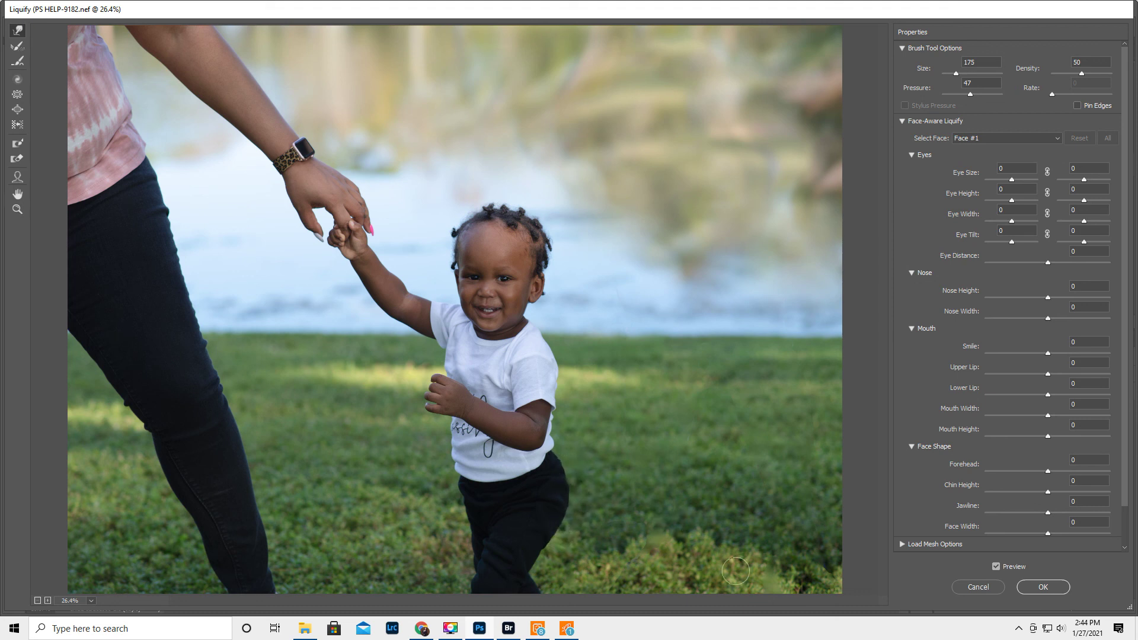
{"action": "left_click", "coordinate": [1043, 586]}
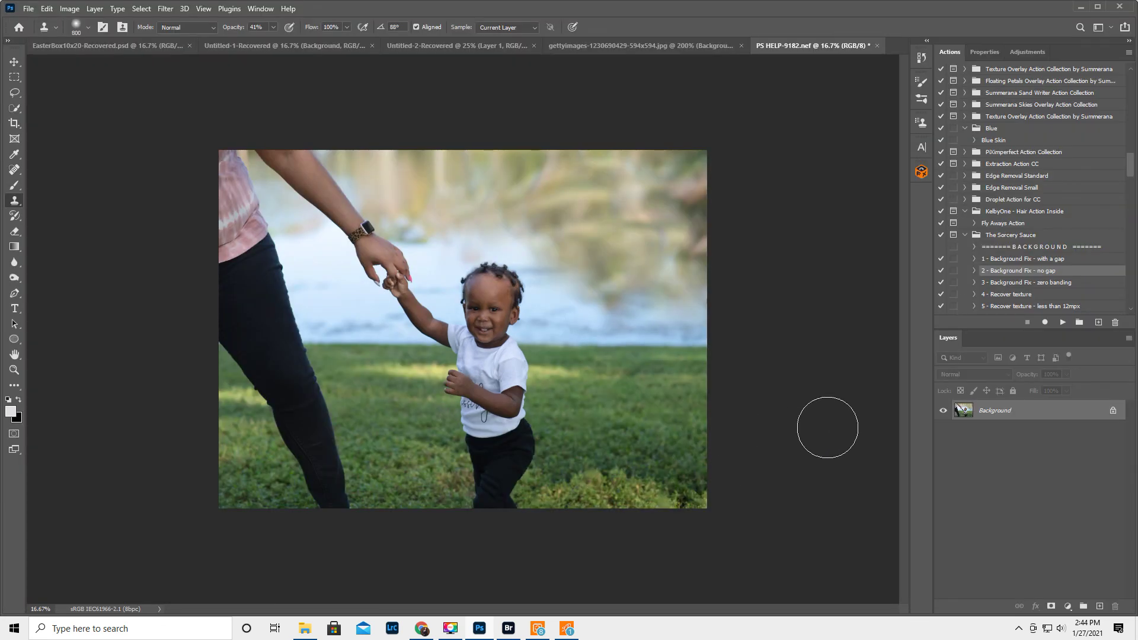